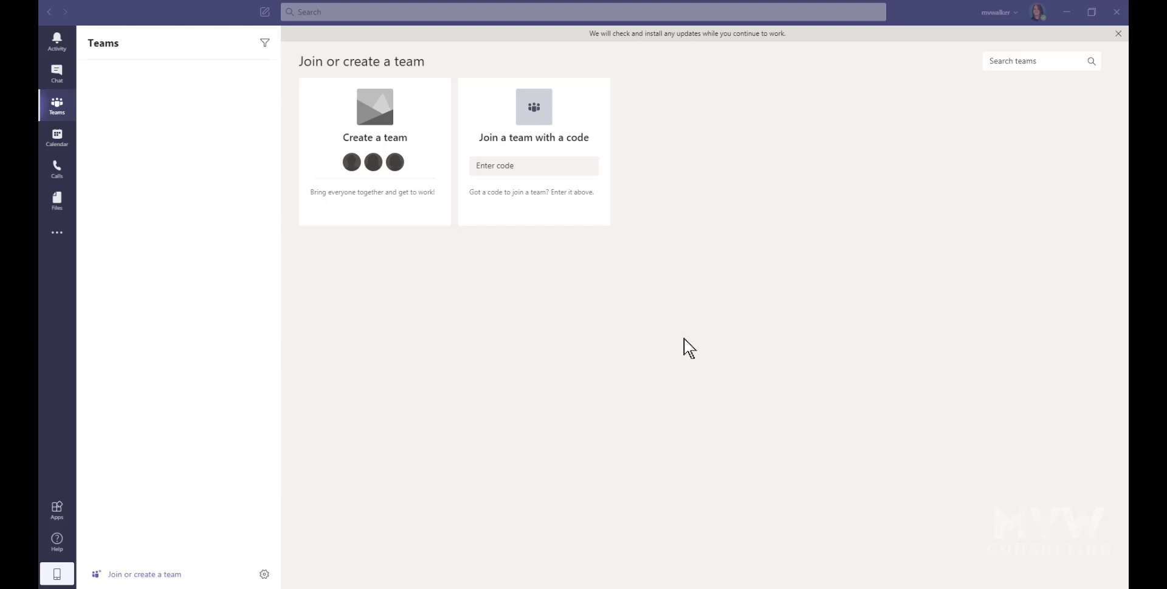
Step: Search the Teams app store for 'Bookings' and open the Bookings app details
click(57, 509)
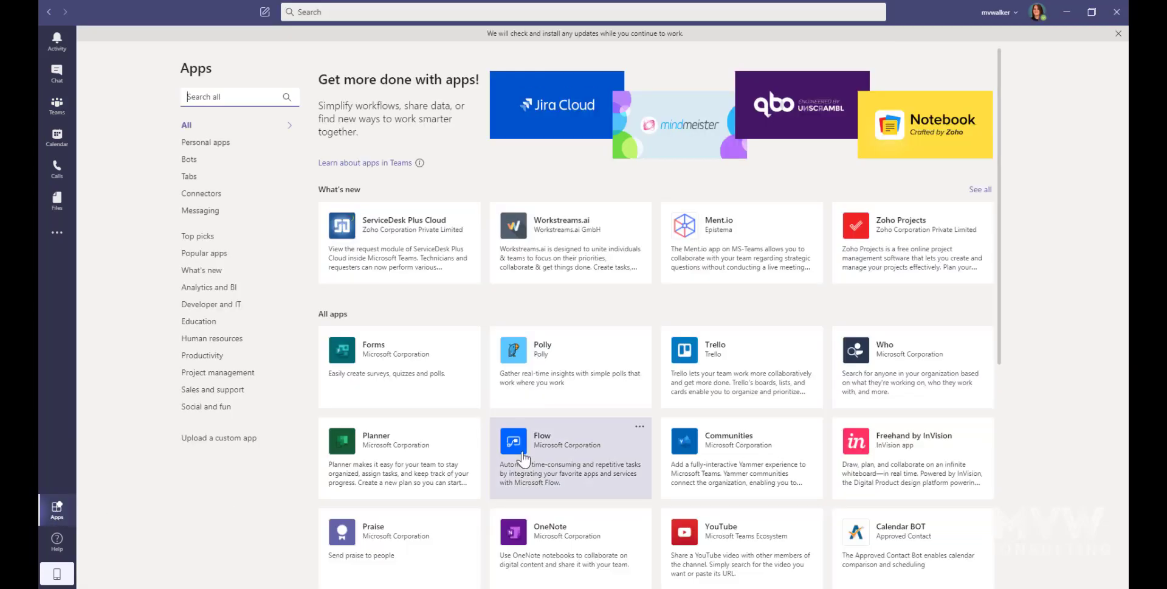
click(244, 97)
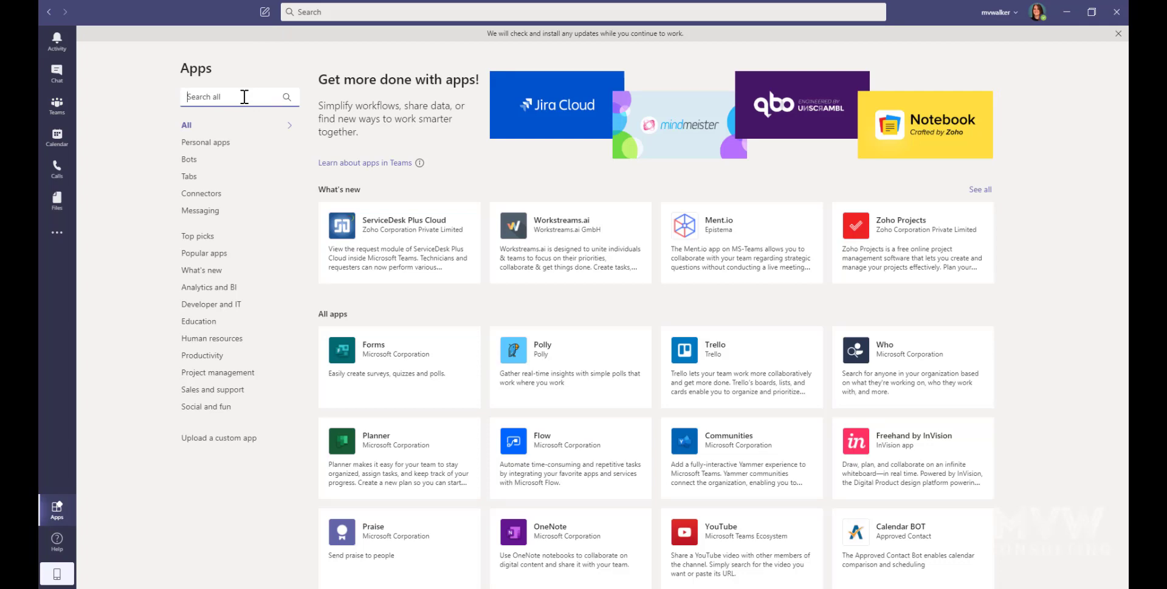
text(Bookings)
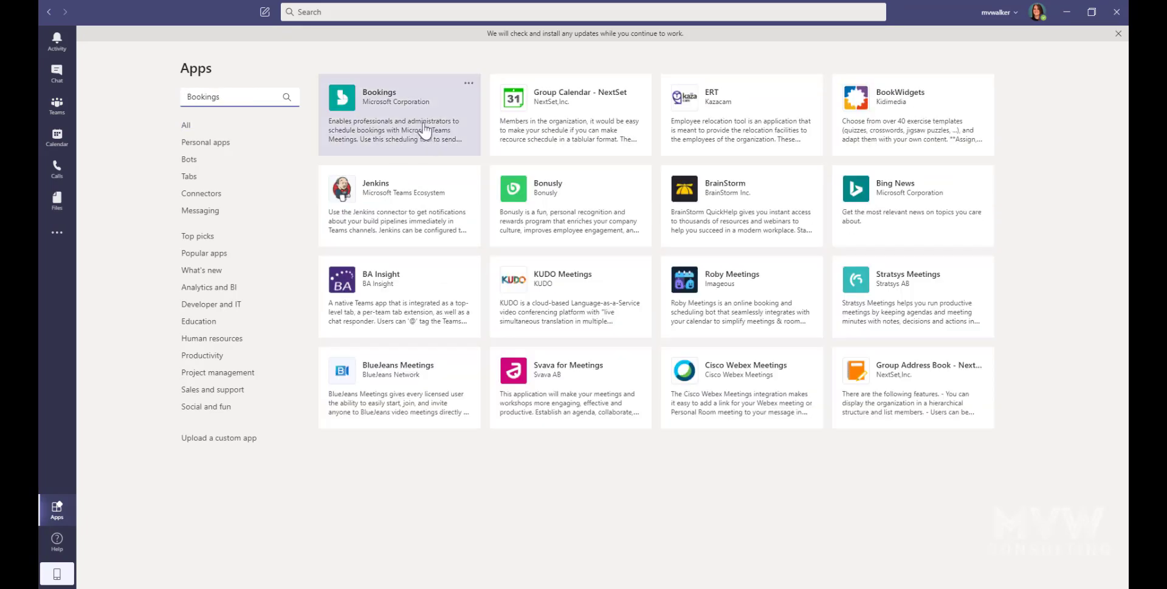
click(382, 129)
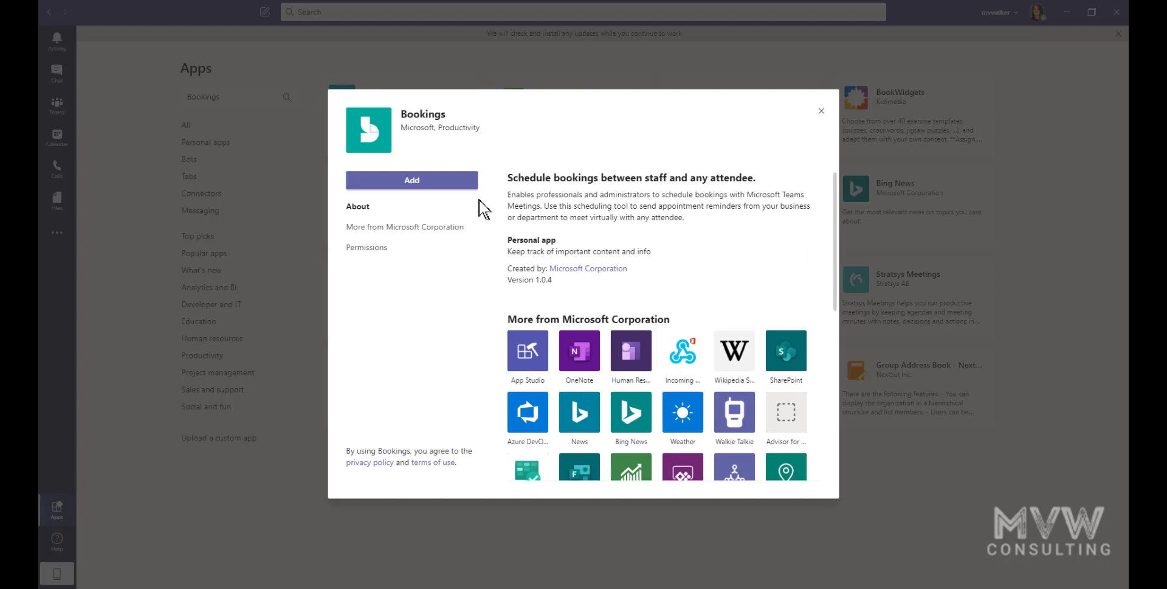
Step: Add Bookings and link it to the existing MVW Consulting Ltd booking calendar
click(398, 181)
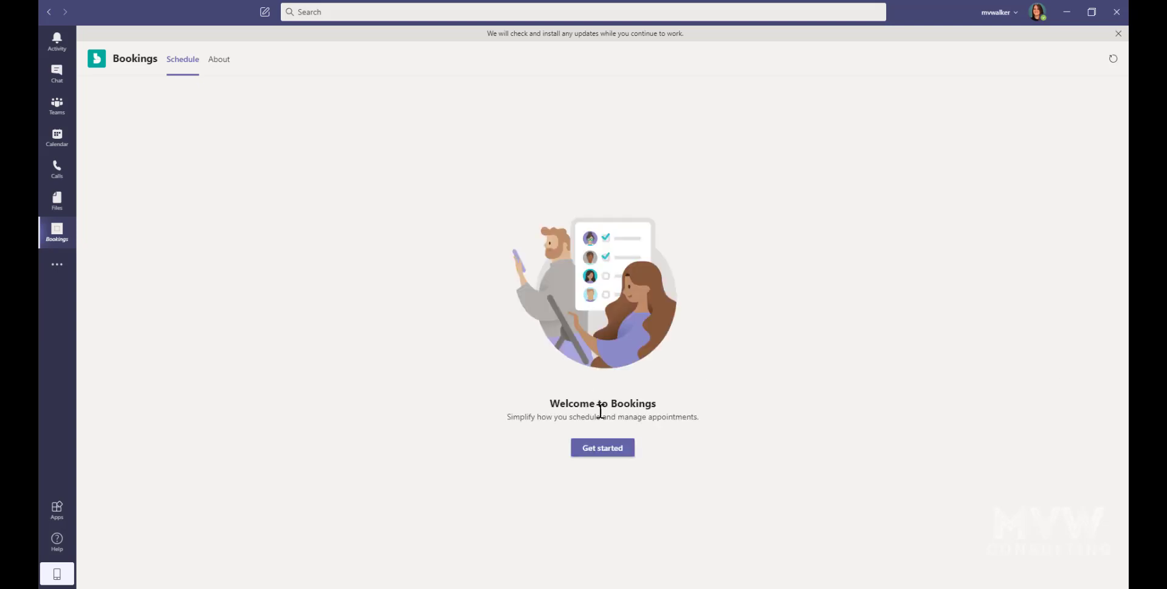
click(597, 449)
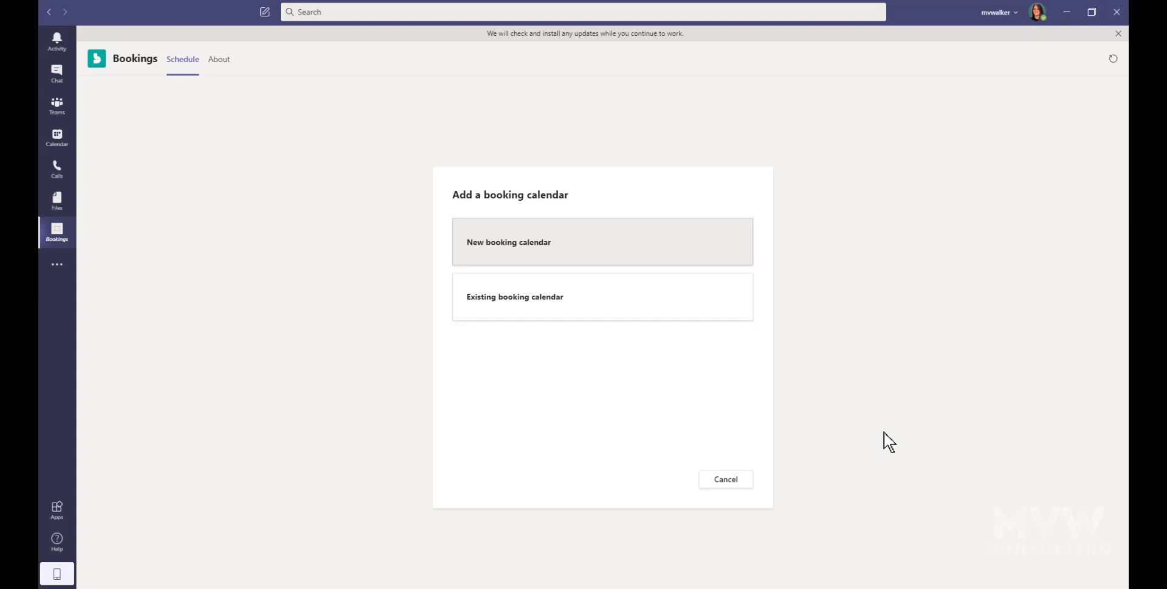
click(563, 310)
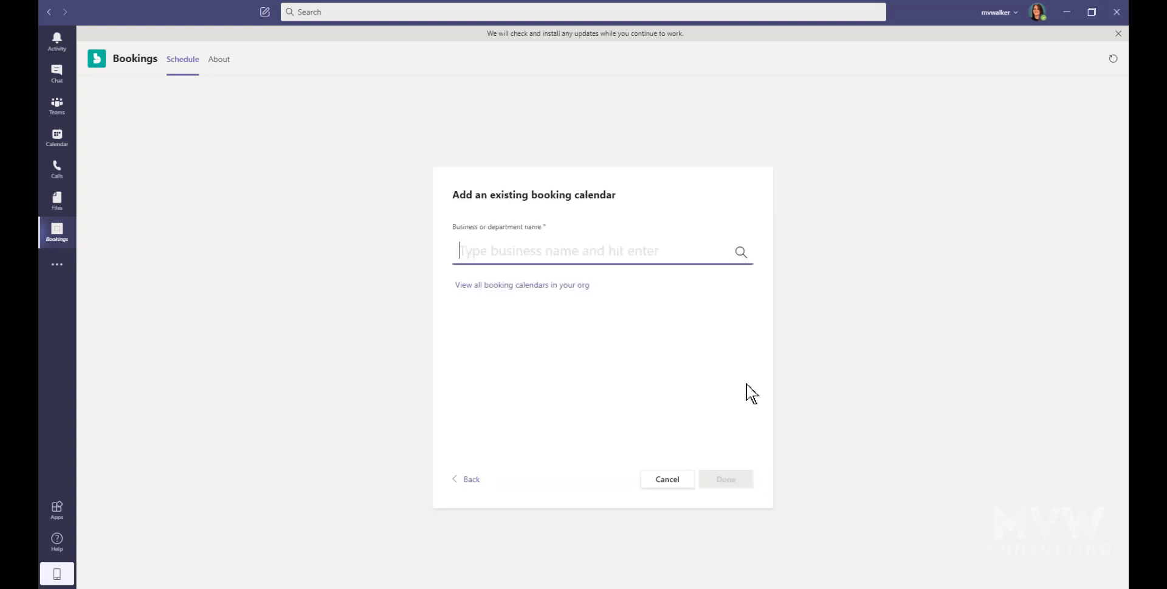
click(574, 287)
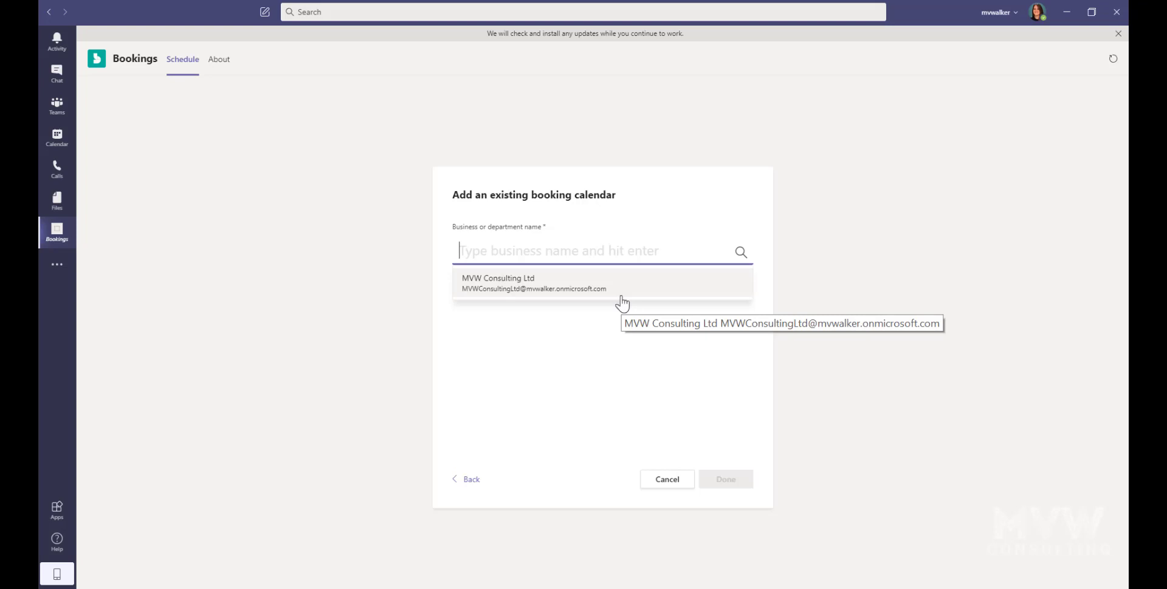
click(494, 286)
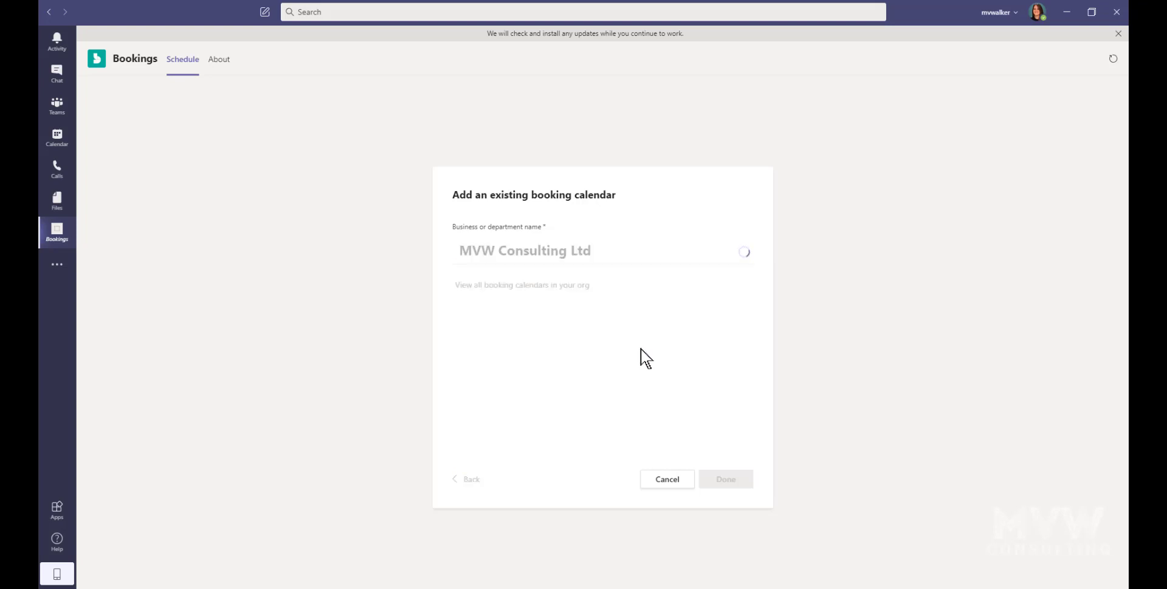
click(732, 480)
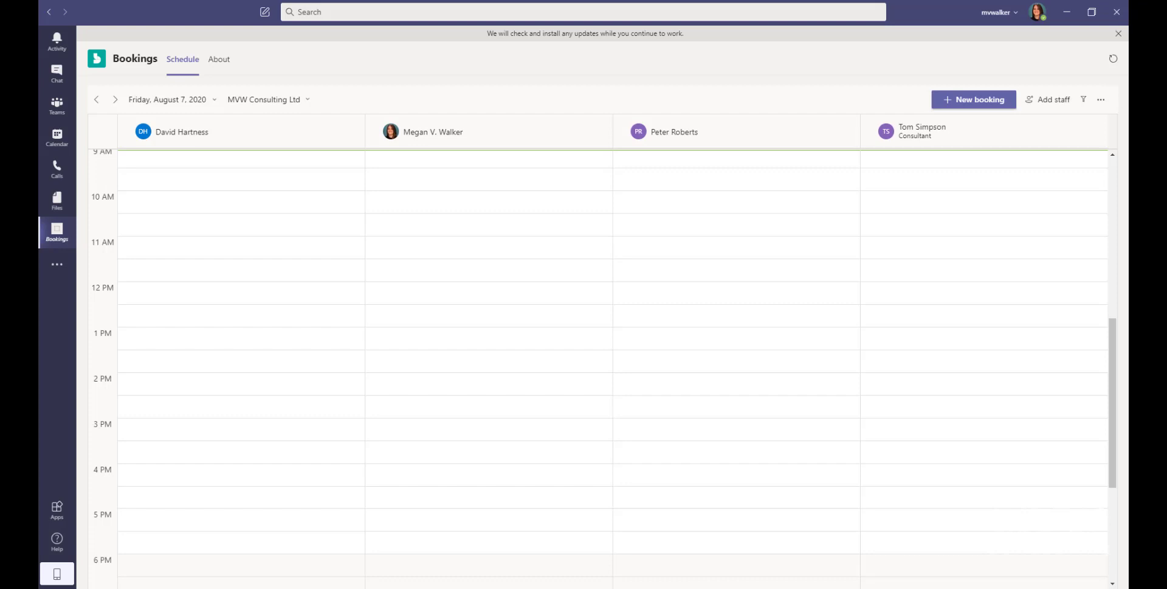
Step: Pin Bookings to the app bar and move it up to sit right after Teams
right_click(59, 236)
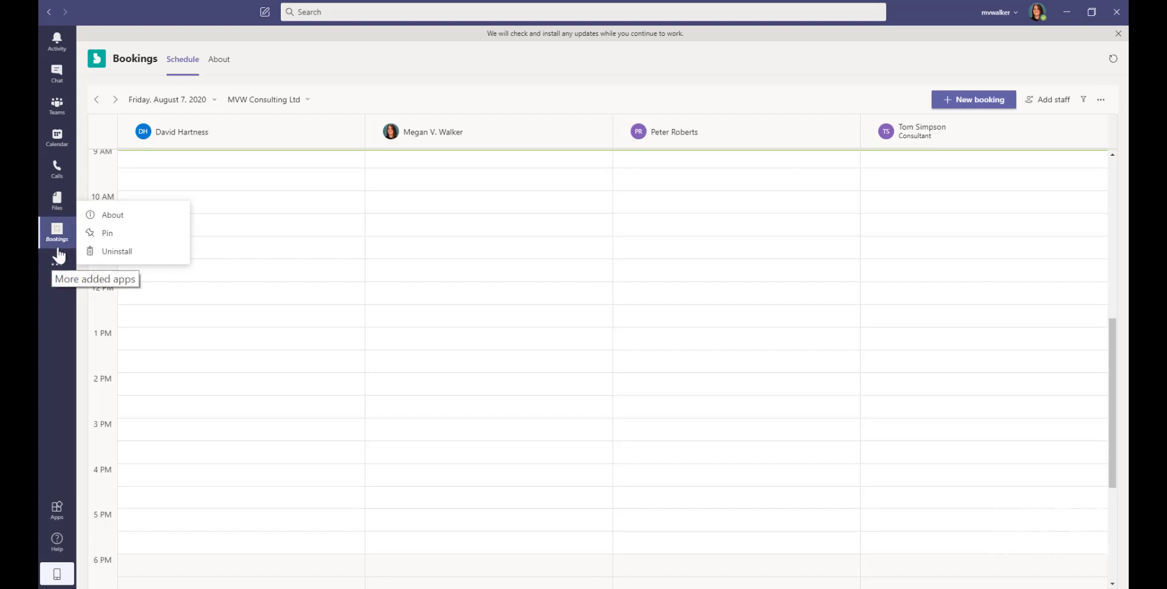
click(92, 233)
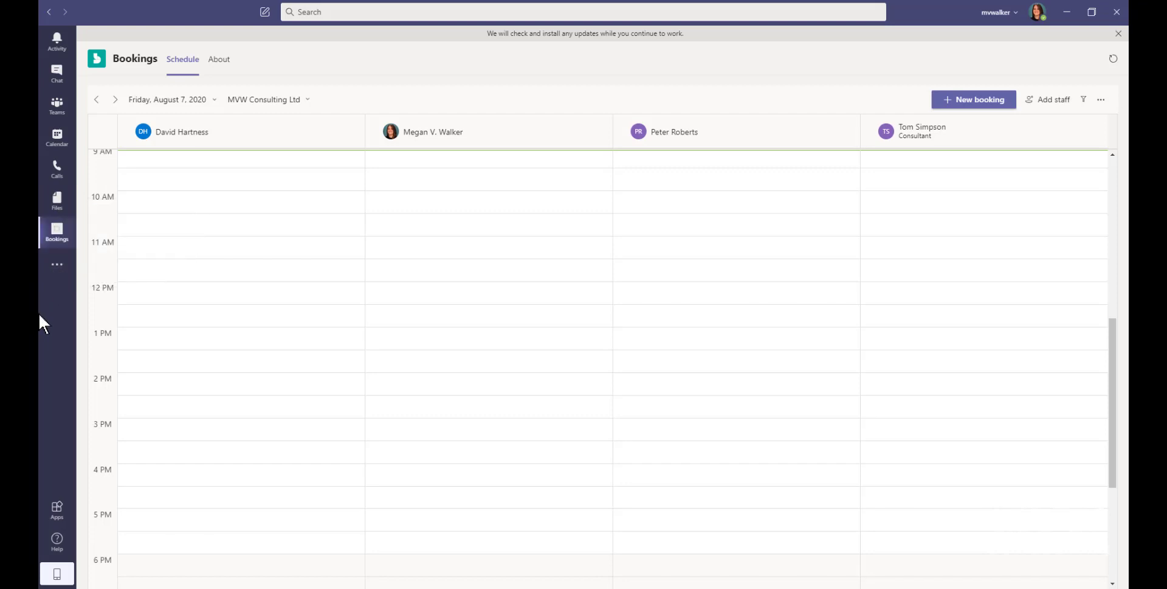
click(56, 267)
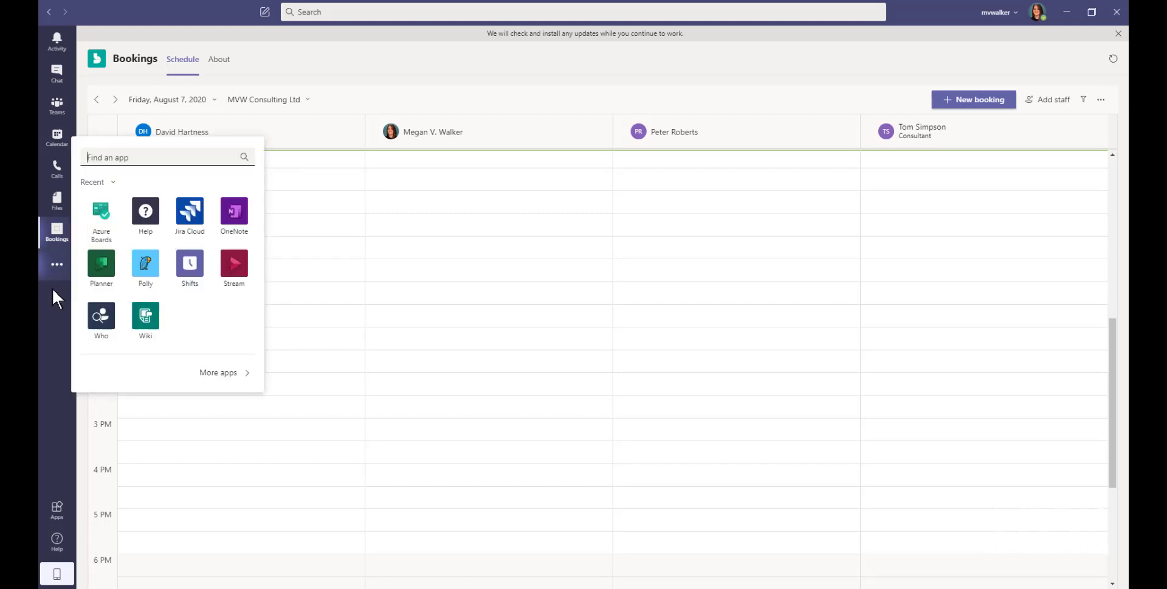
click(52, 304)
drag(46, 236, 51, 128)
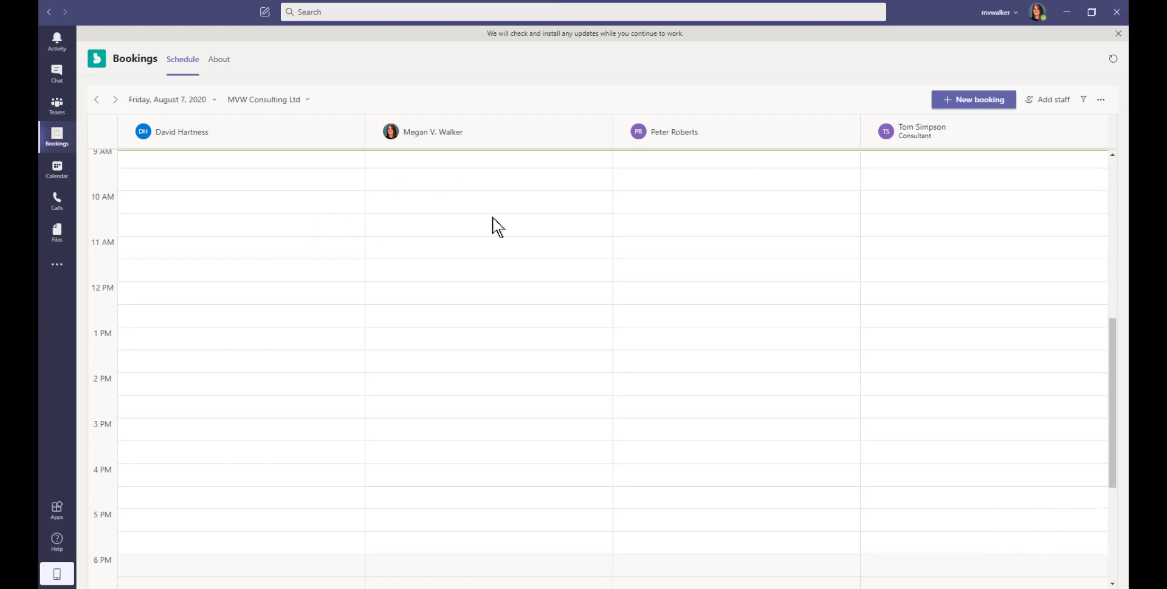
Step: Advance the schedule day by day to Tuesday, August 11, 2020
scroll(1026, 213, up, 6)
scroll(1027, 216, down, 6)
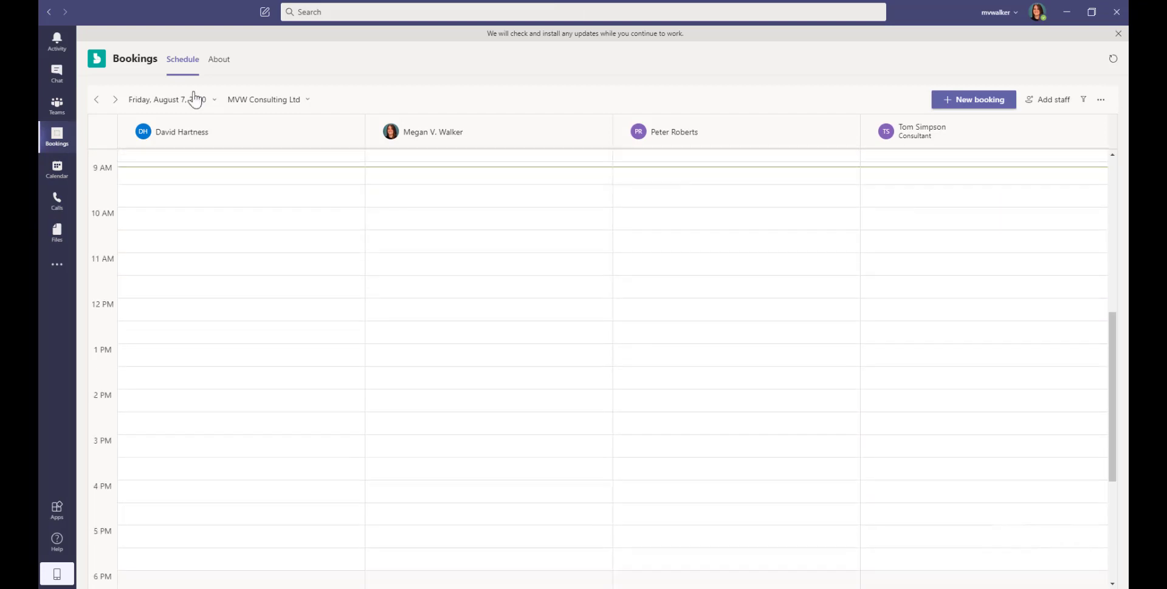
click(116, 99)
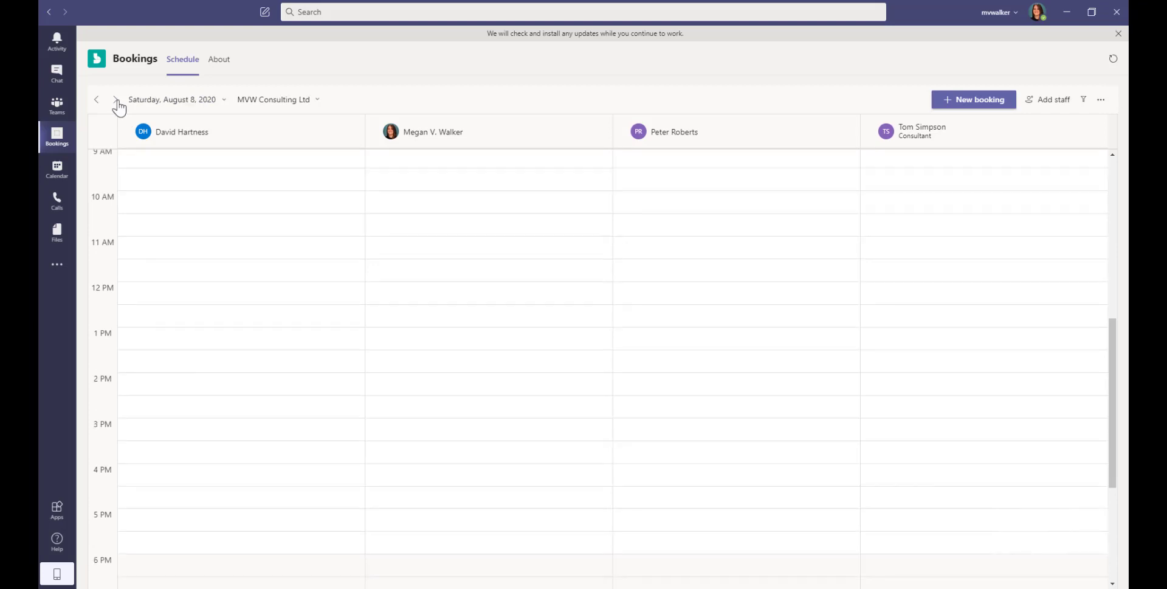
double_click(116, 100)
click(116, 100)
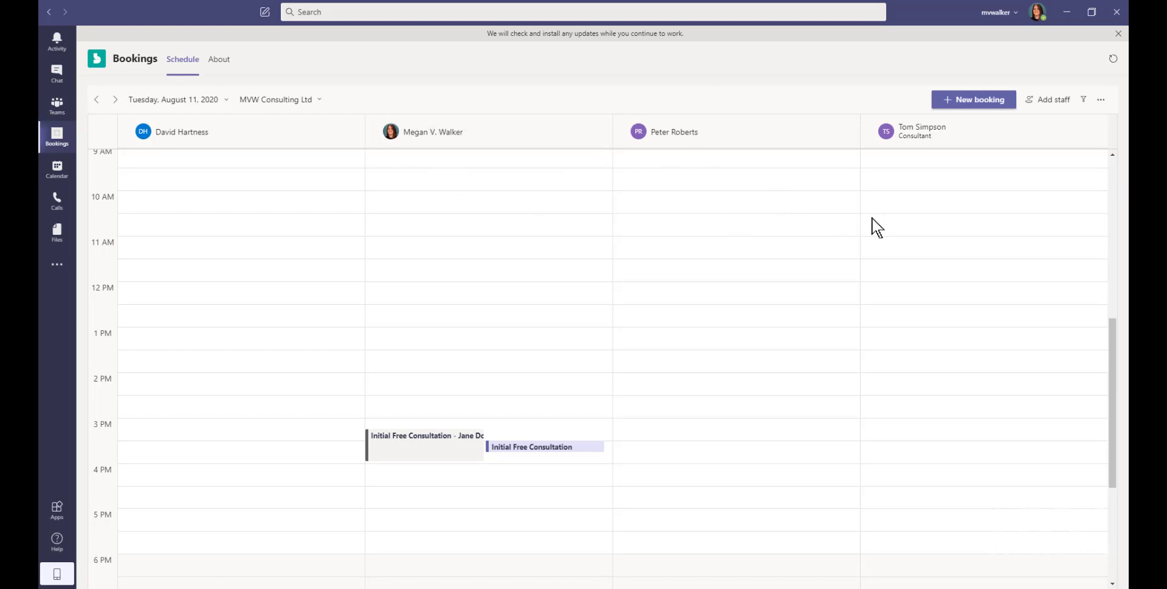
Step: Start a new booking and keep Initial Free Consultation as the service
click(966, 101)
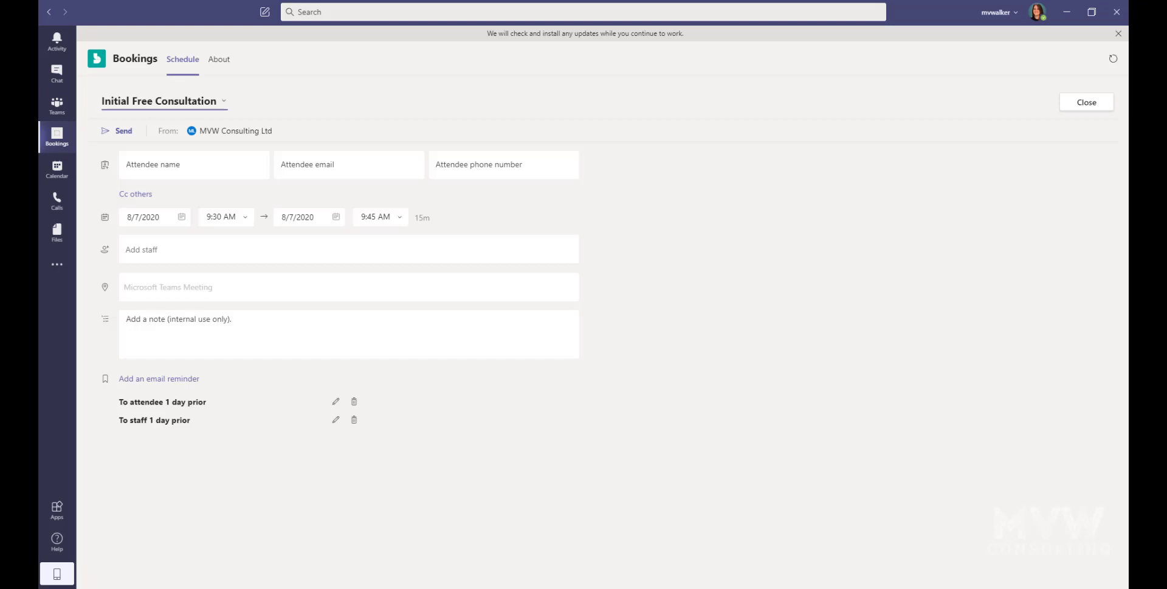
click(221, 103)
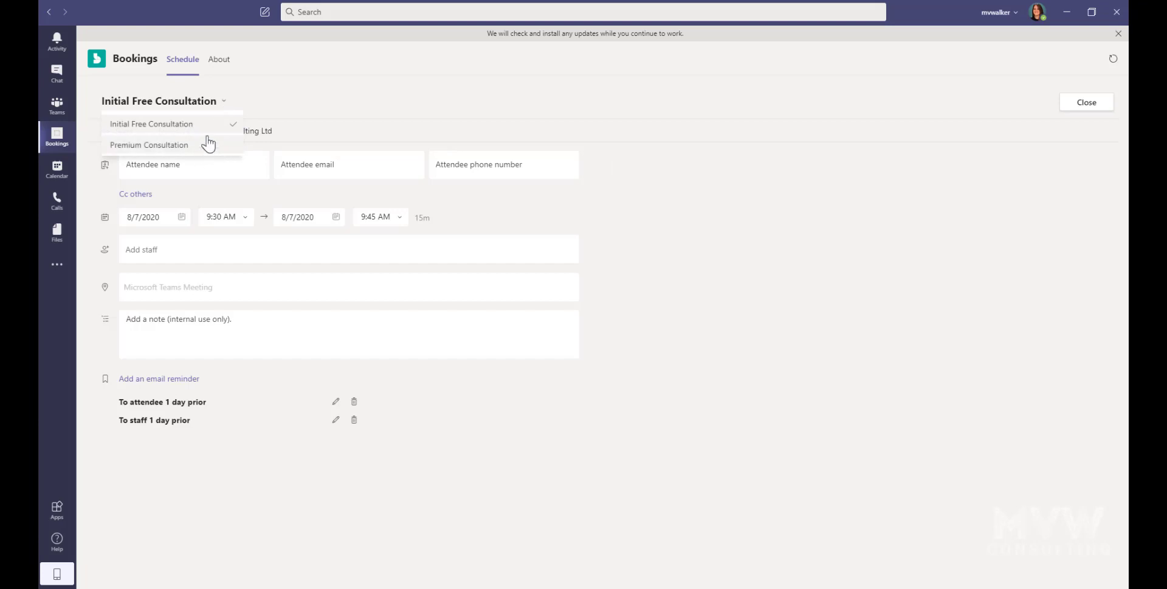
click(360, 105)
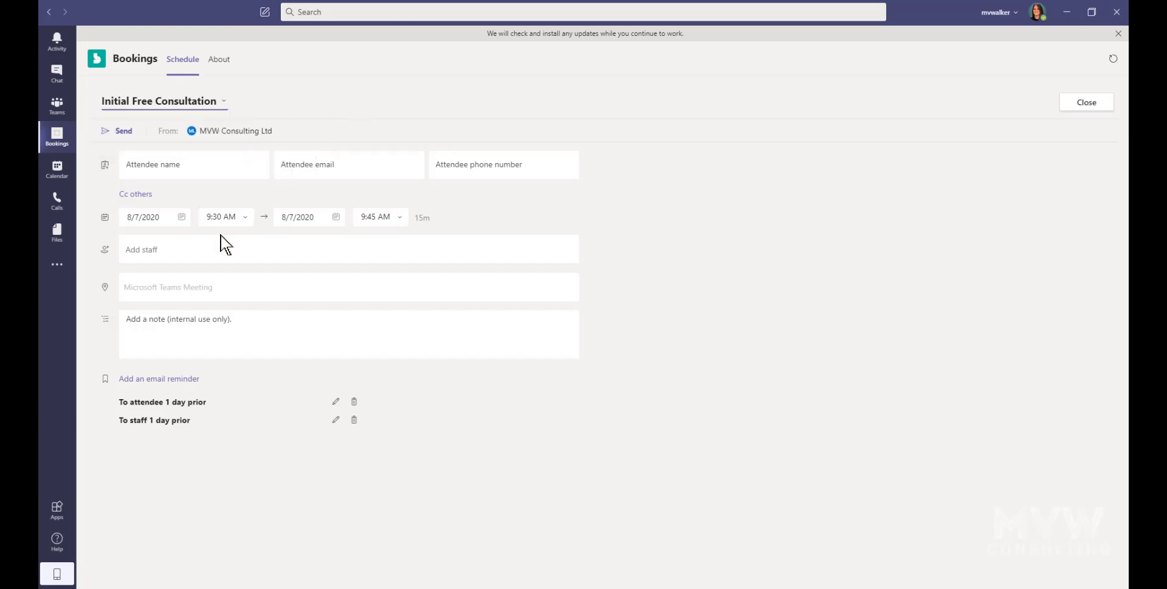
Step: Enter the attendee's full name, e-mail address and phone number
click(224, 162)
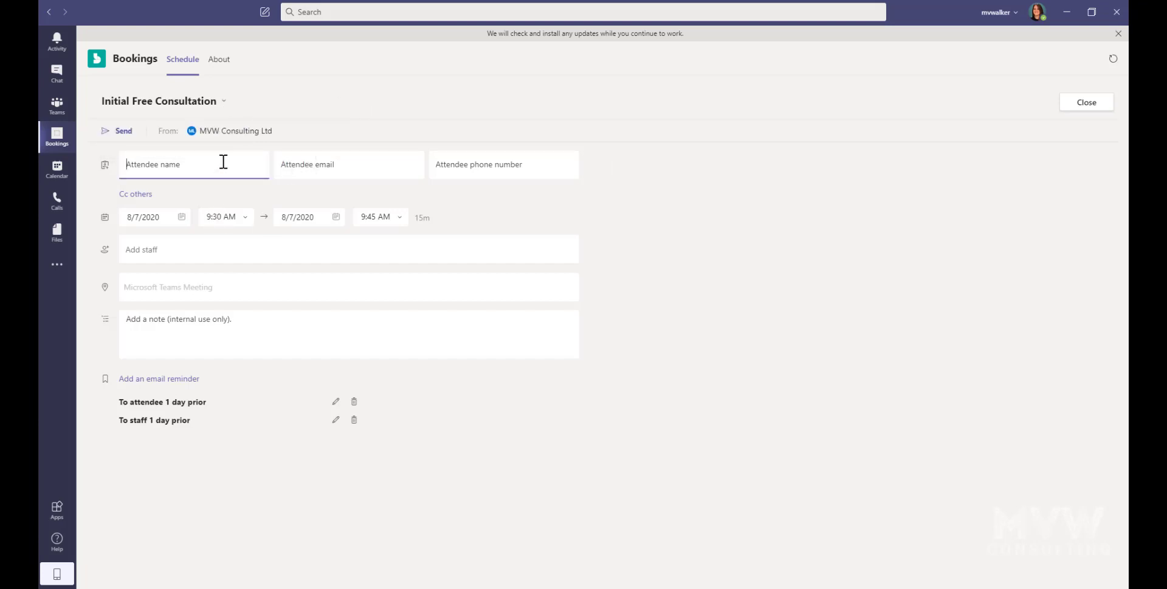
key(Tab)
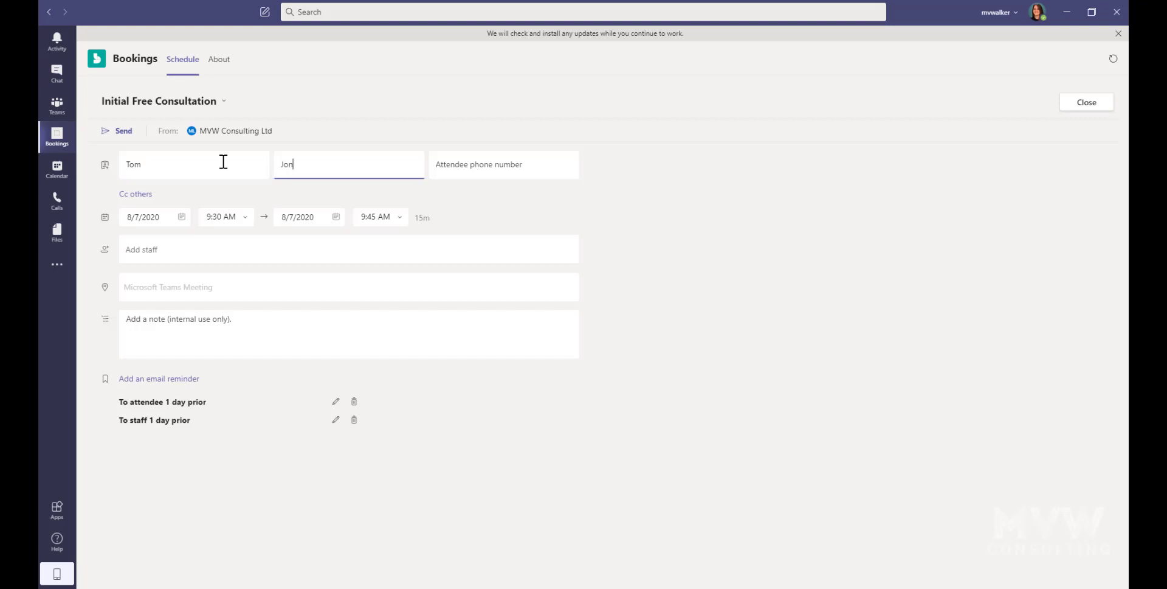
key(BackSpace)
key(BackSpace)
key(BackSpace)
key(shift+Tab)
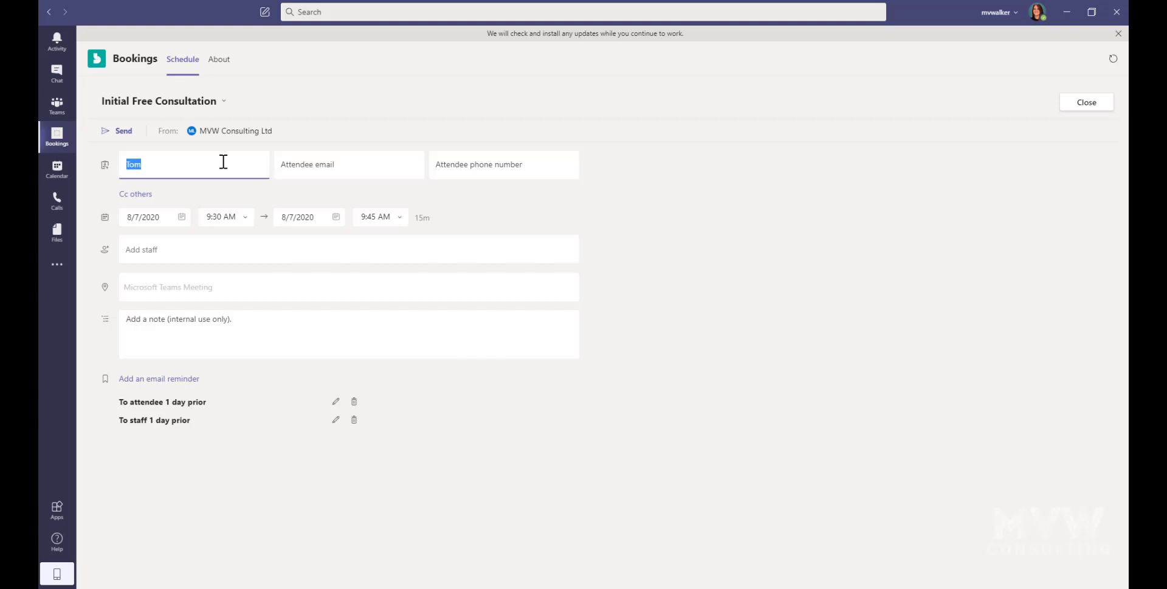
key(End)
key(Tab)
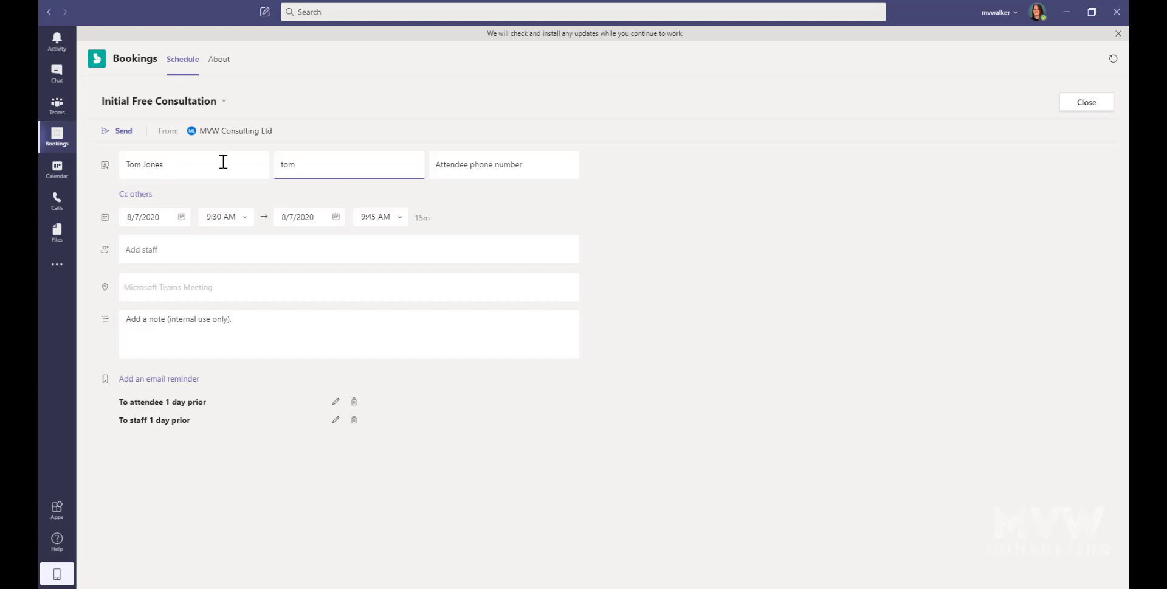
key(Tab)
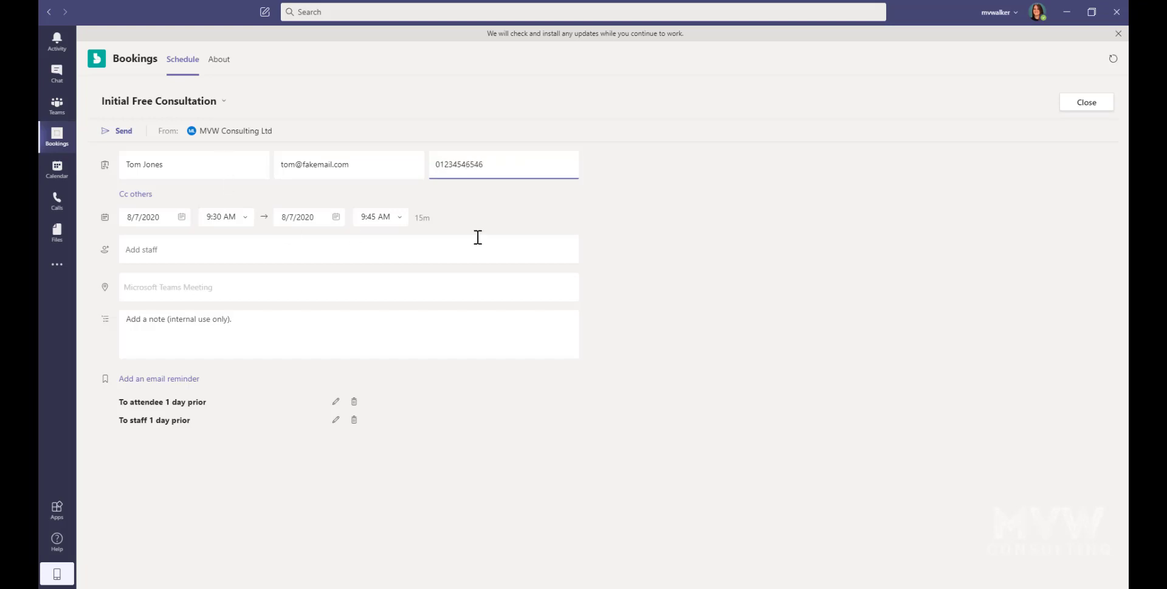
Step: Set the booking date to August 12, 2020 with a 10:30 AM start
click(181, 219)
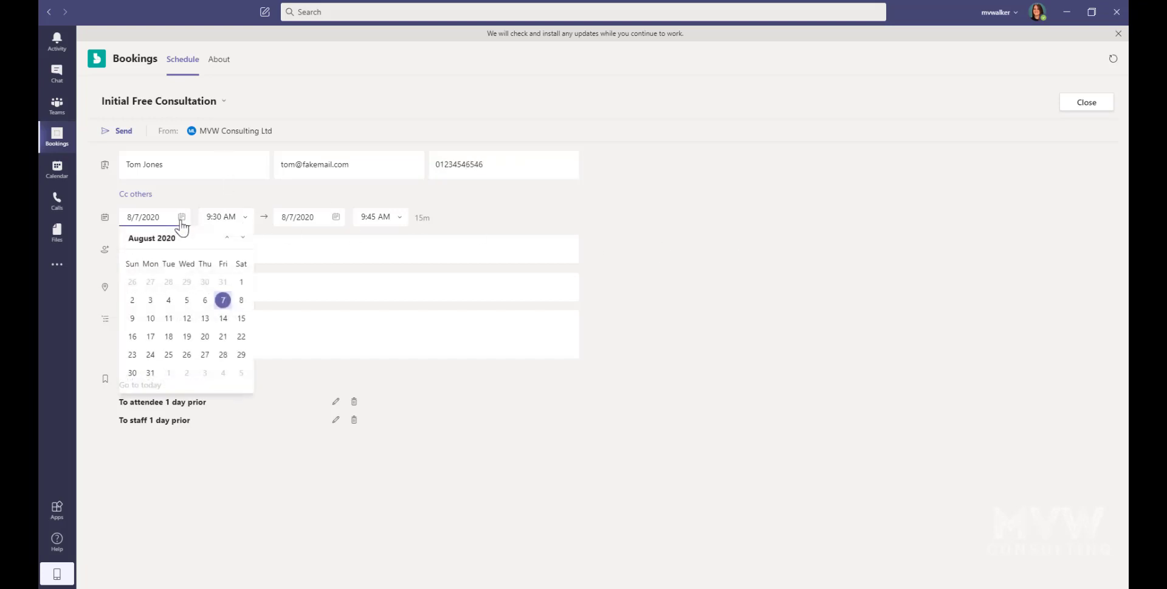
click(186, 318)
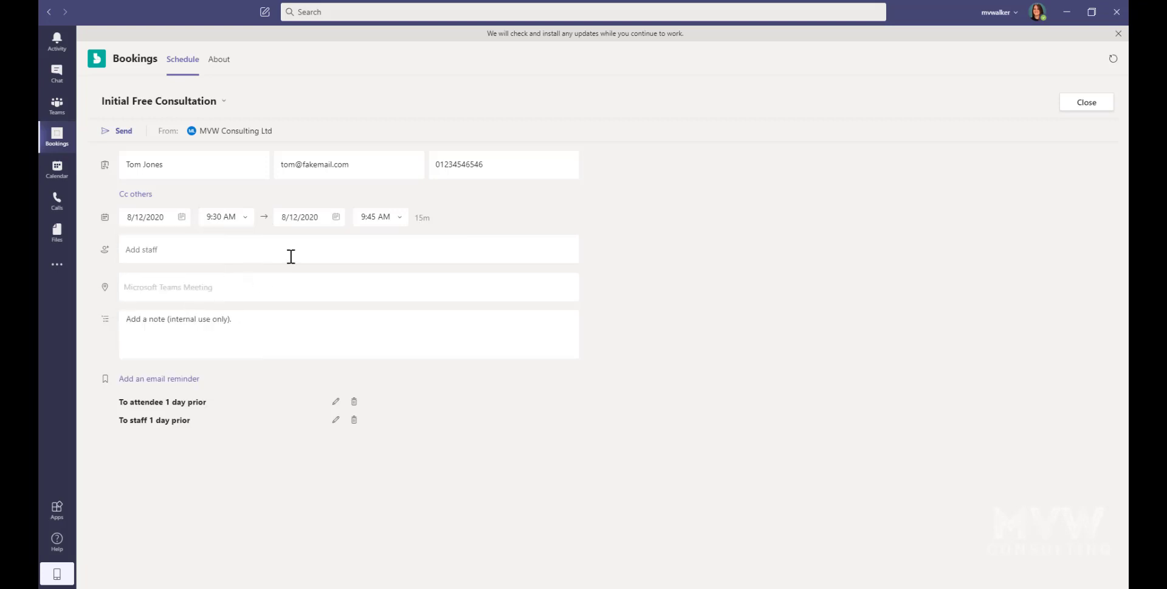
click(242, 220)
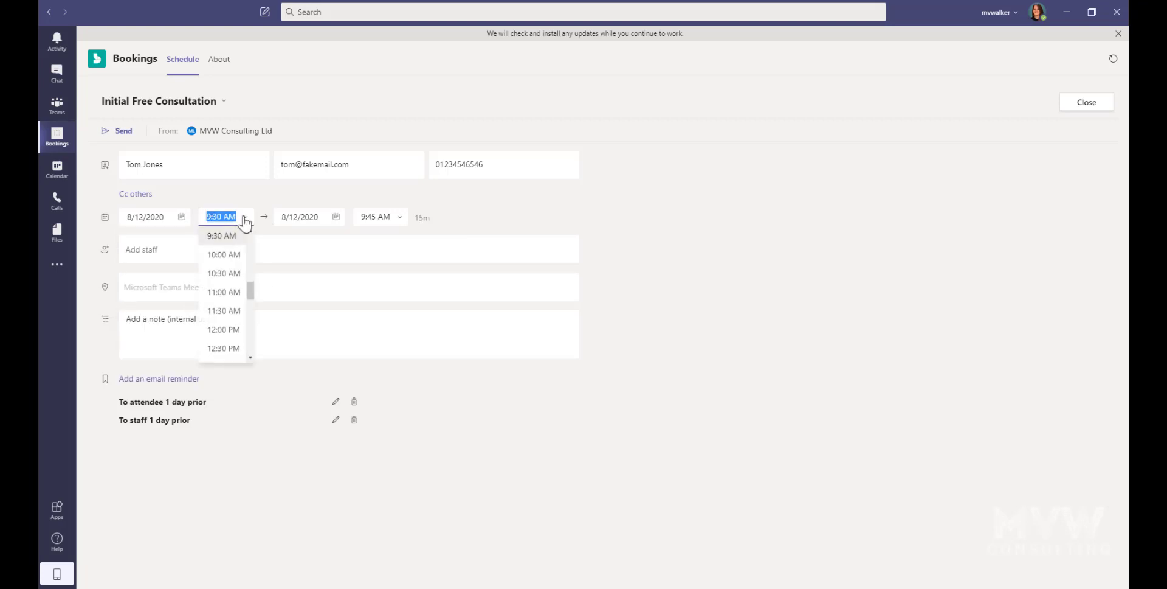
click(226, 274)
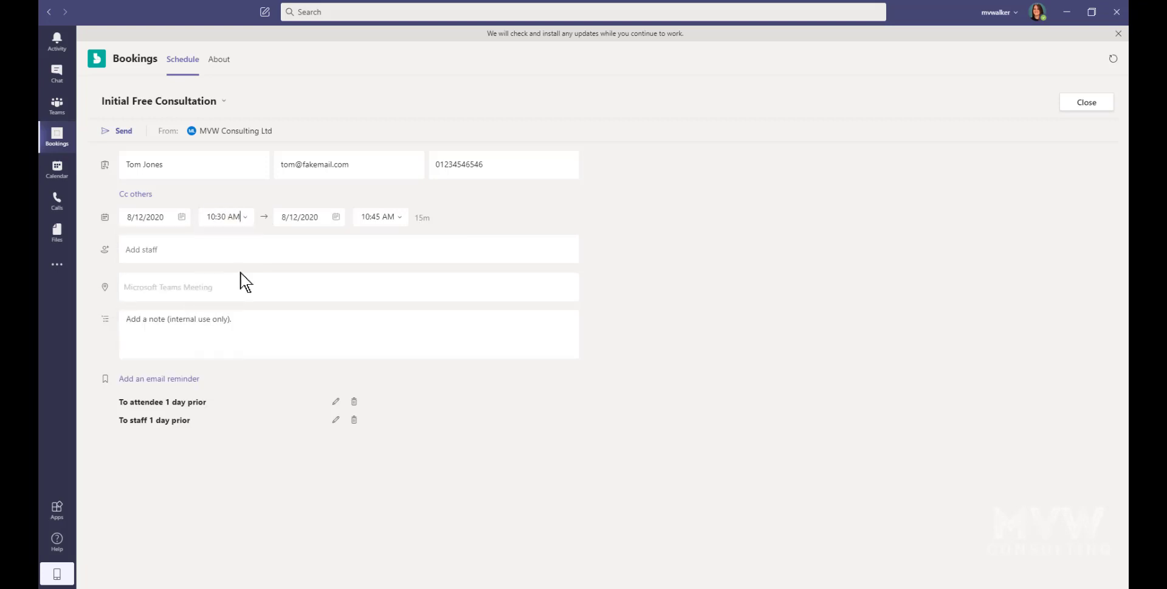
Step: Assign the suggested staff member, move the date to August 11, and send the booking
click(490, 243)
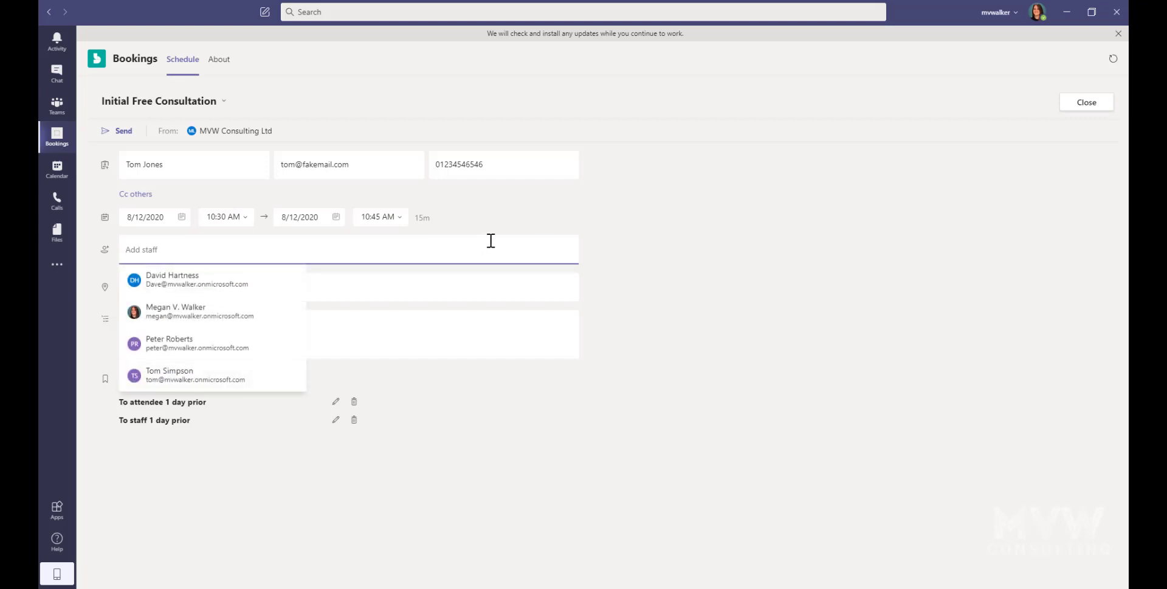
click(204, 281)
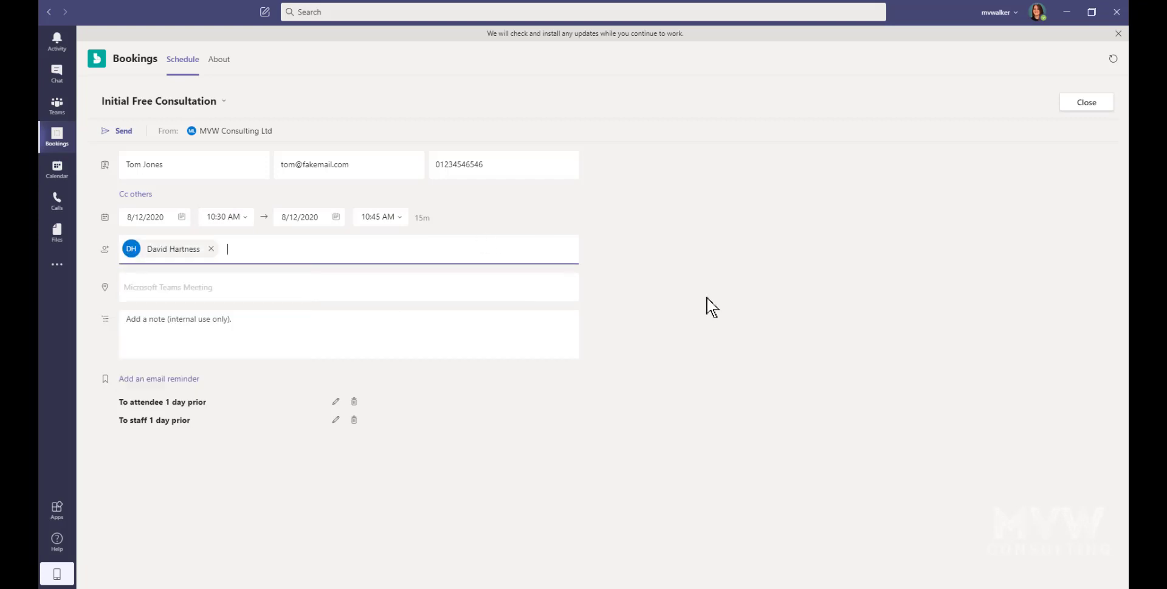
click(181, 217)
click(168, 318)
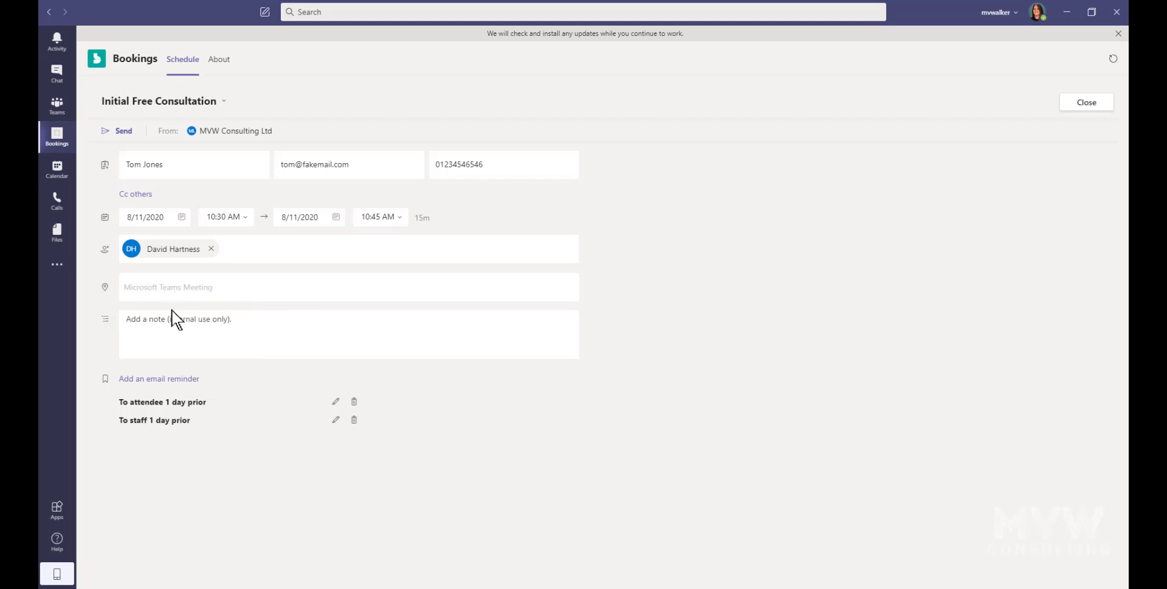
click(284, 331)
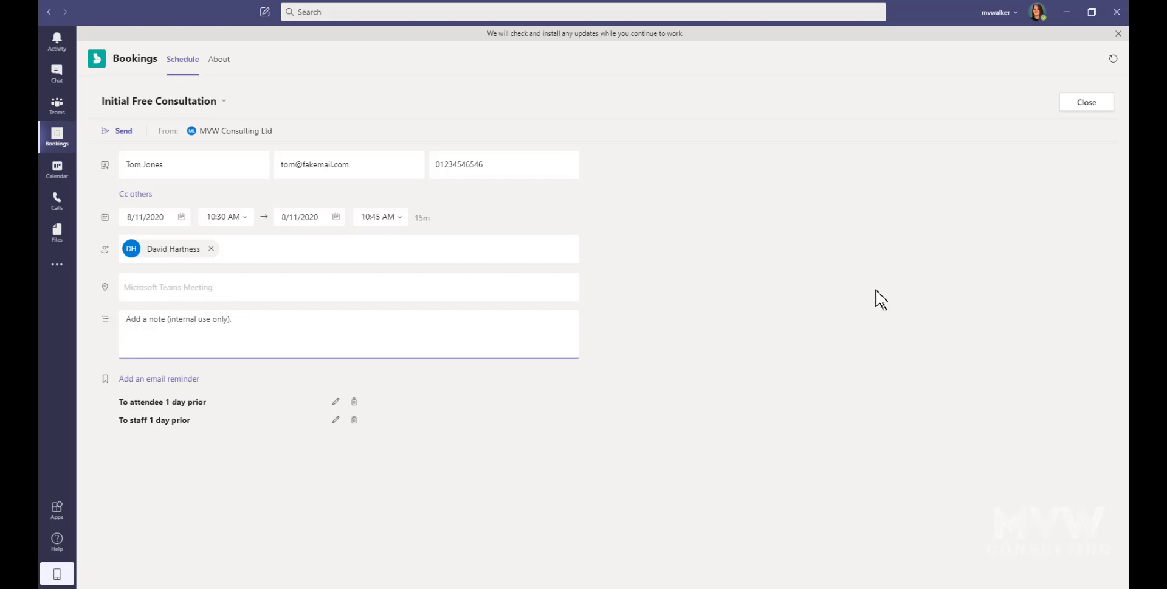
click(114, 131)
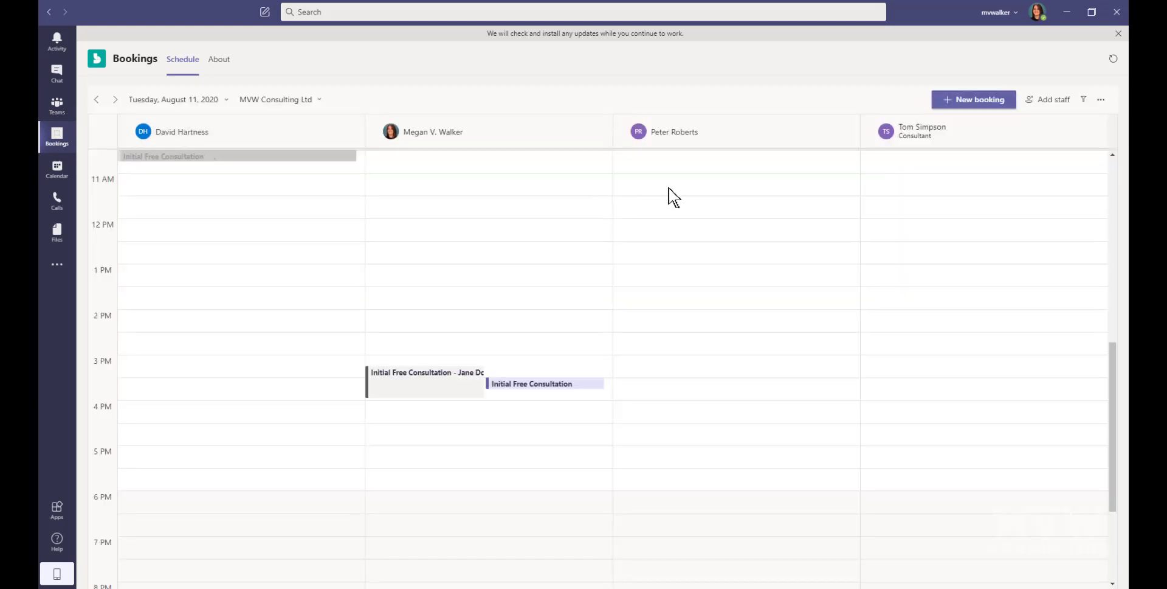
Step: Check the new 10:30 AM booking on the schedule and open the extra options menu
scroll(719, 322, up, 1)
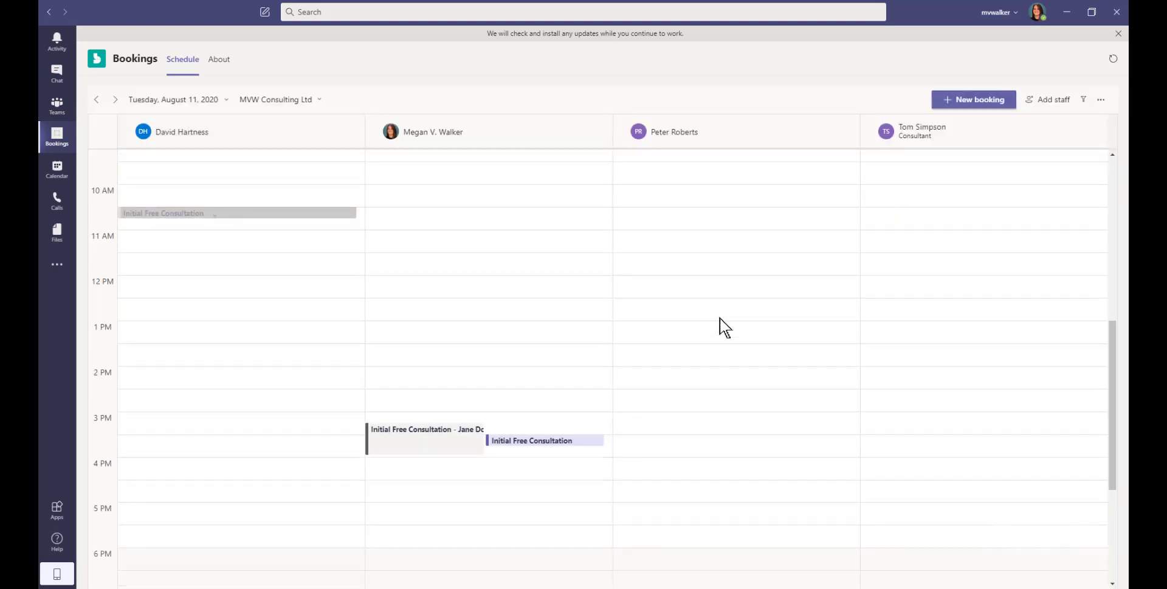
scroll(721, 322, down, 1)
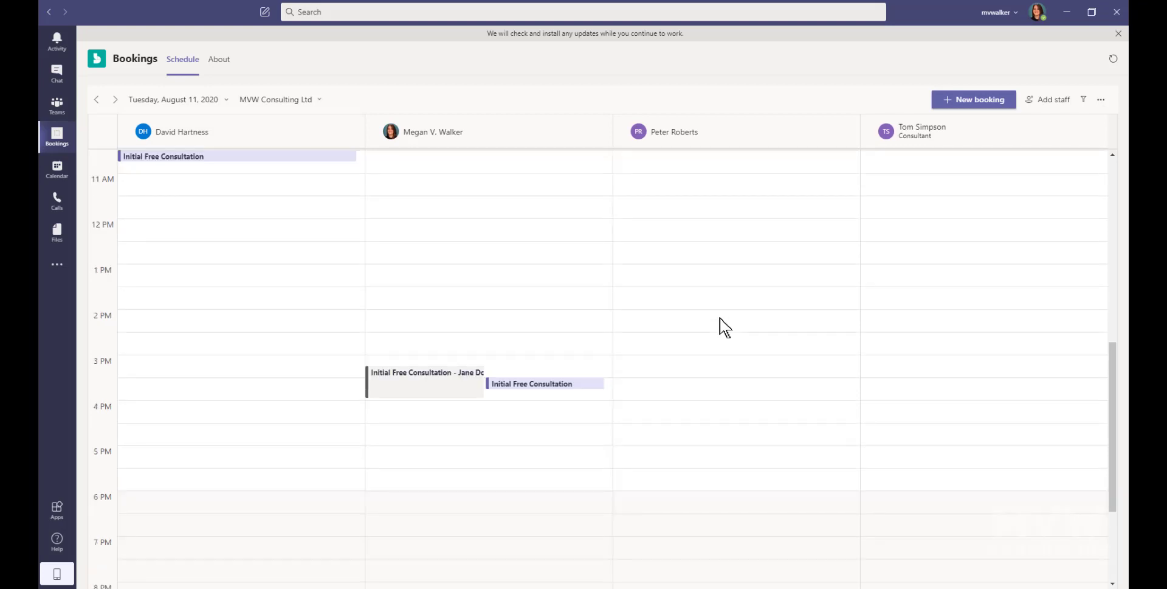
scroll(726, 340, up, 1)
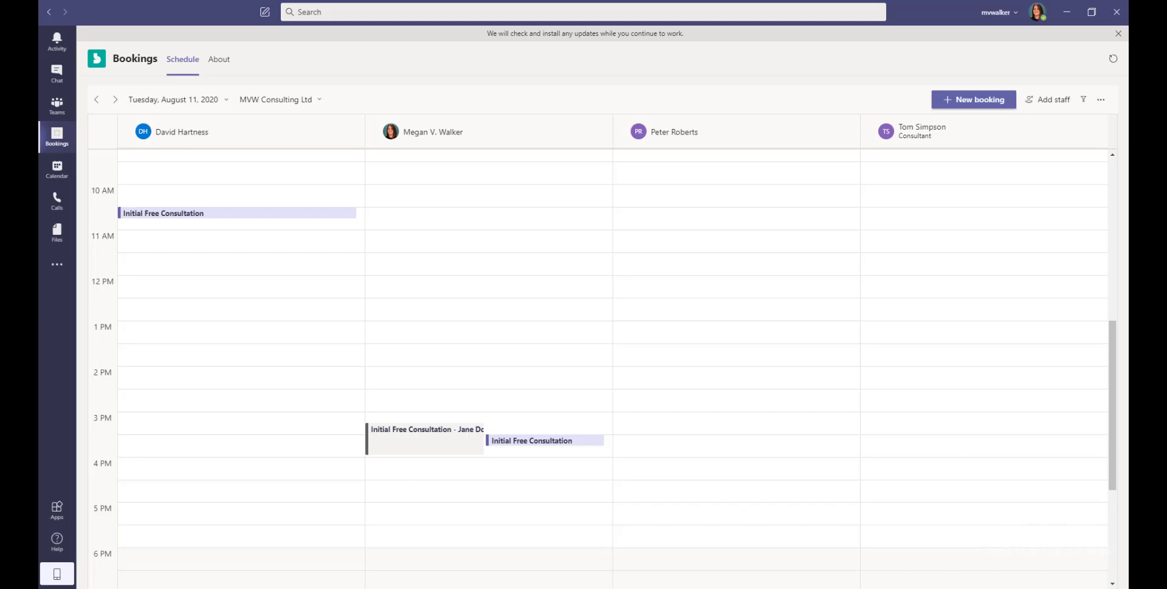
click(1102, 99)
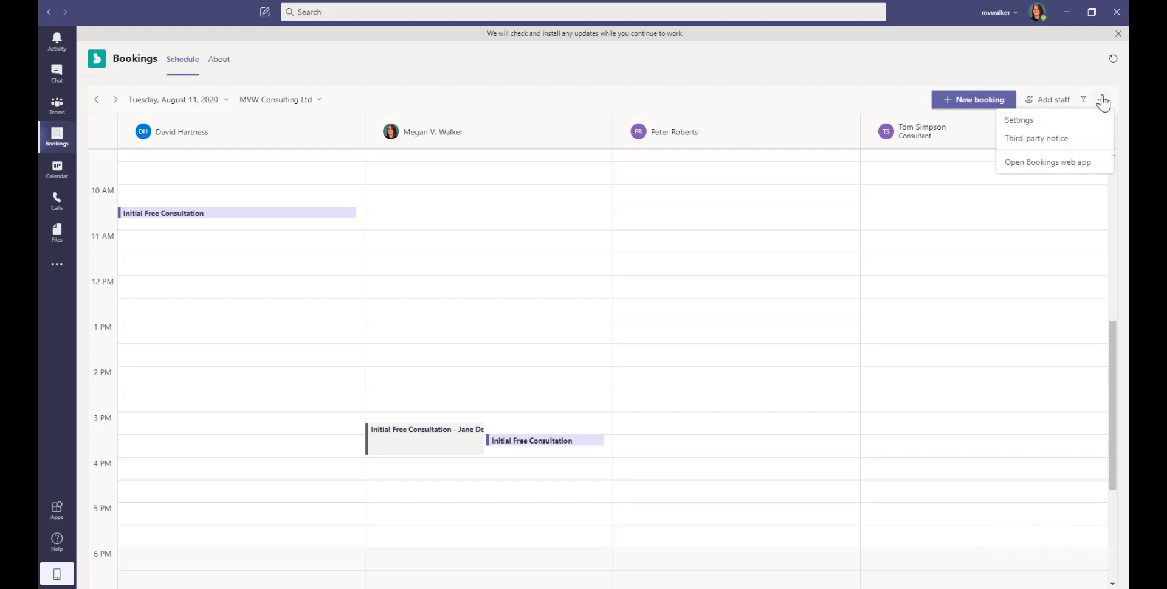
Step: Open Bookings Settings and review the business name and attendee responses address fields
click(1034, 121)
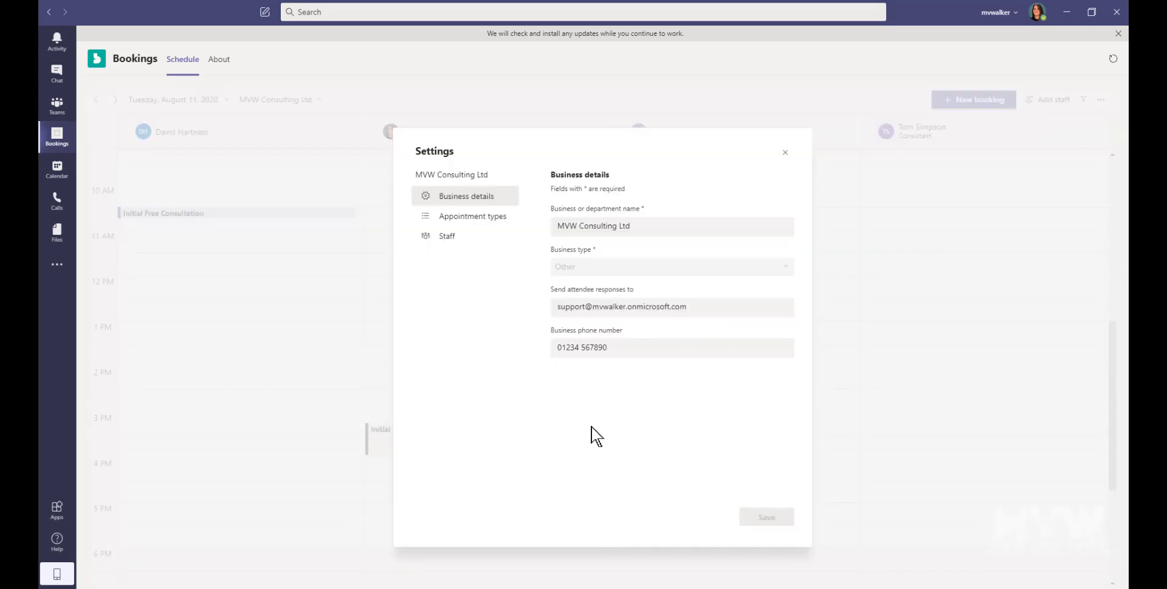
click(666, 228)
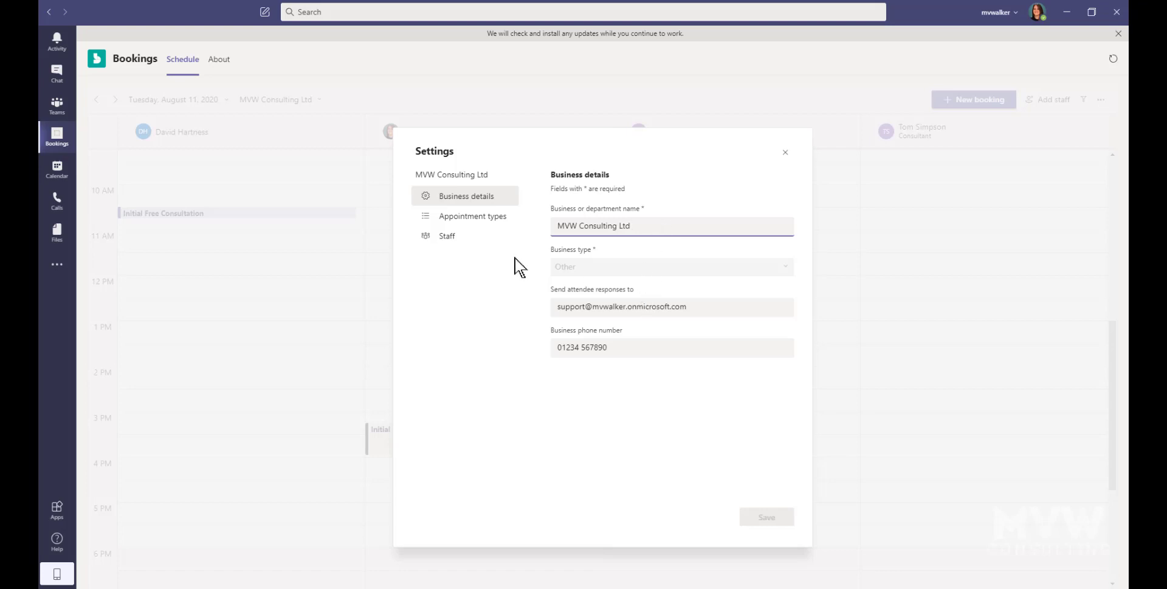
click(729, 307)
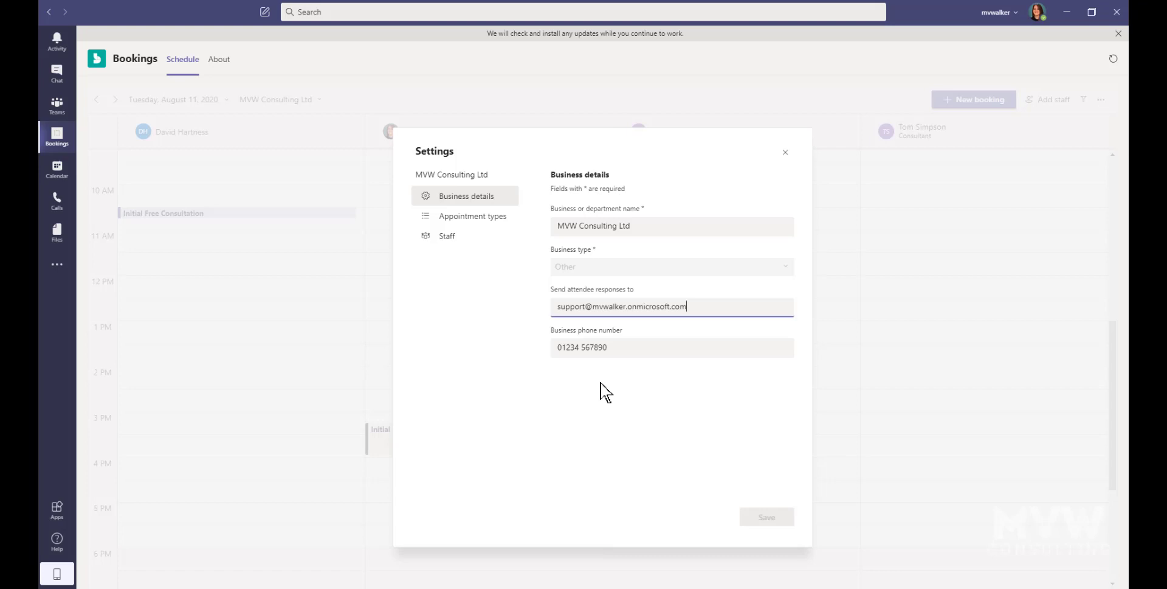
click(481, 217)
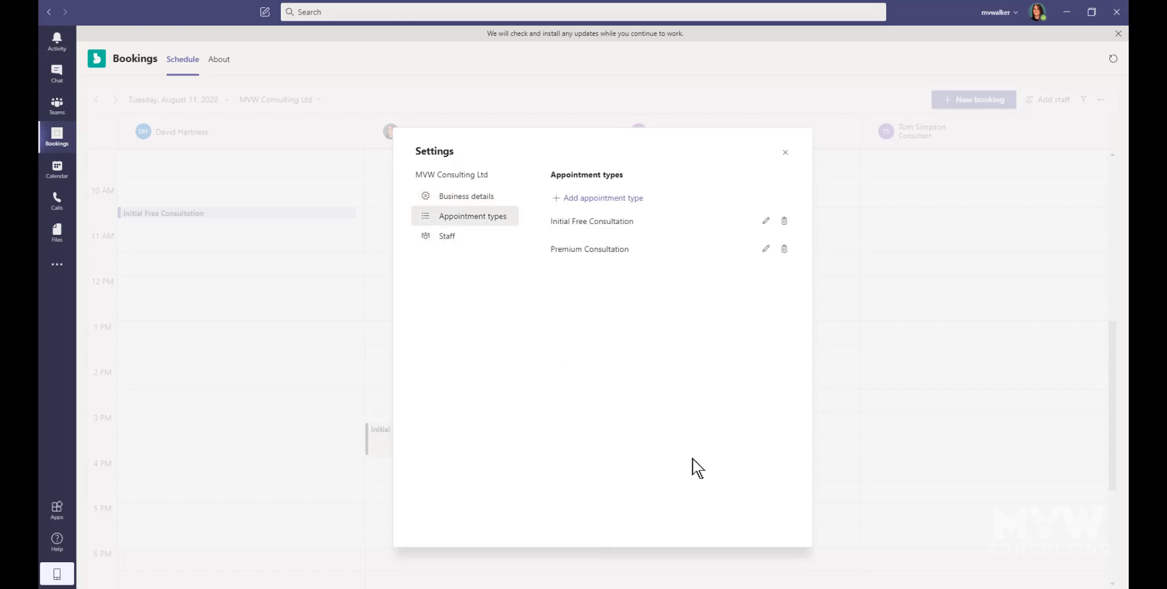
click(598, 199)
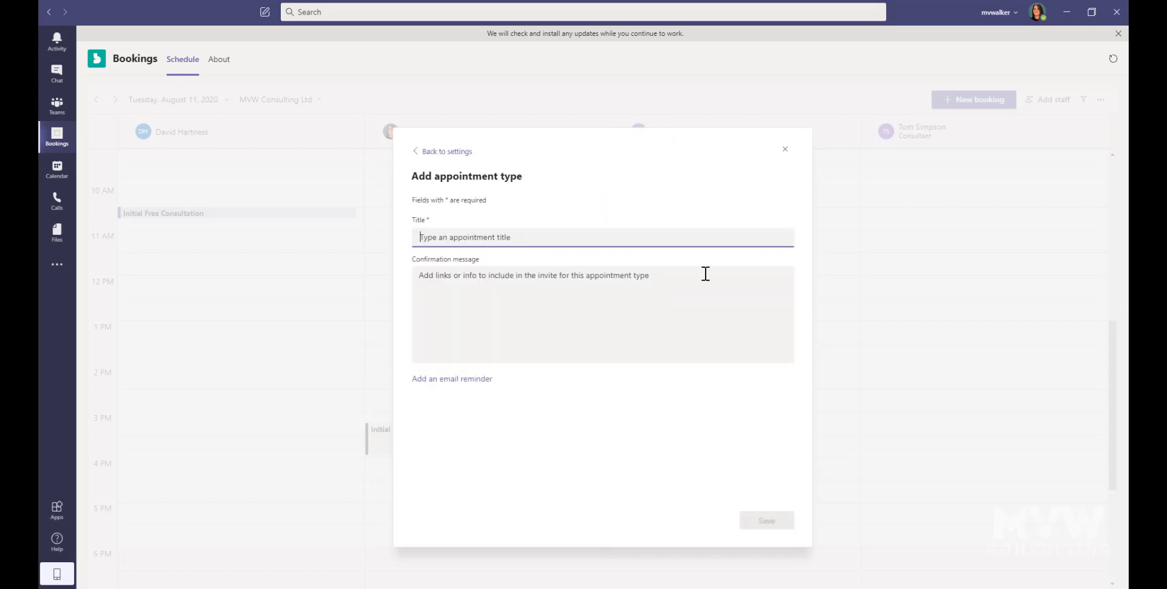
click(614, 309)
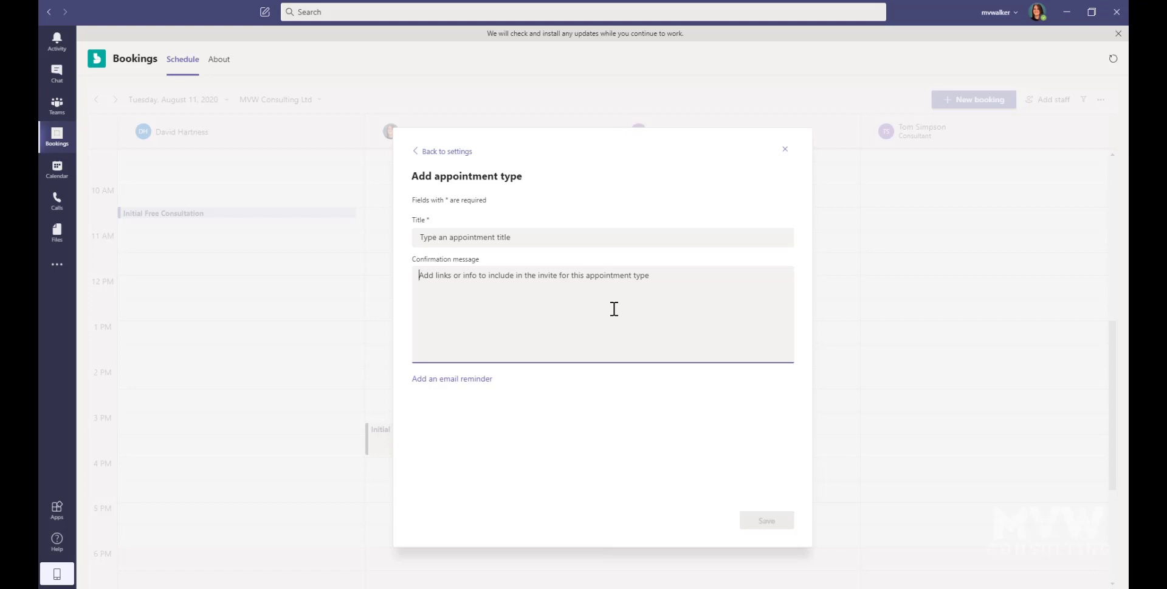
click(436, 153)
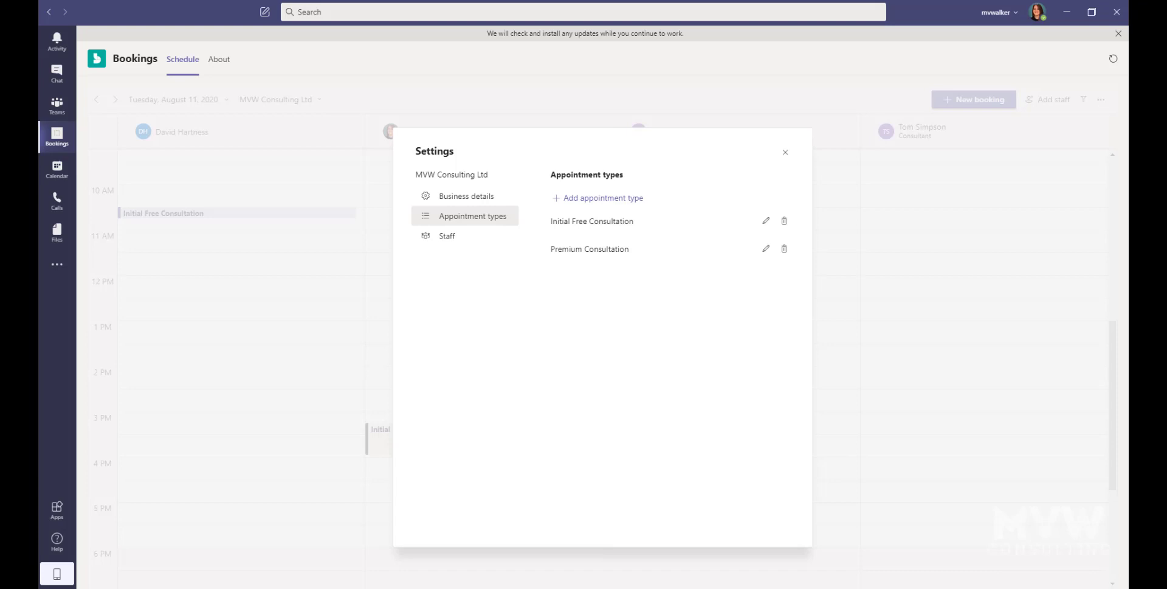
Step: Add a new staff member from the name suggestions and change their role to Viewer
click(447, 238)
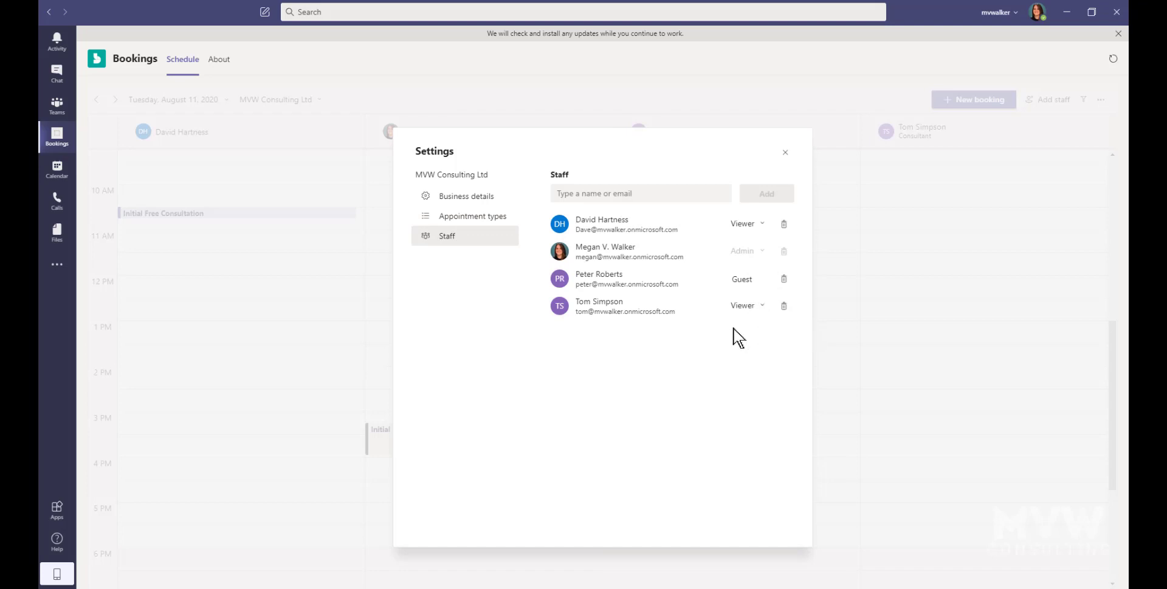
click(785, 153)
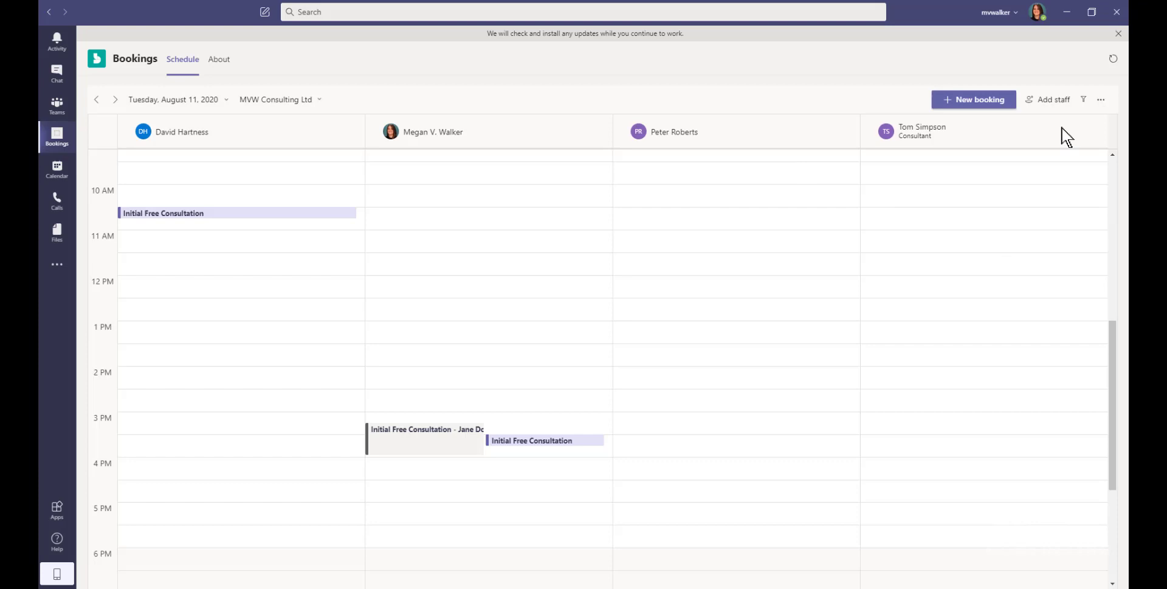
click(1047, 100)
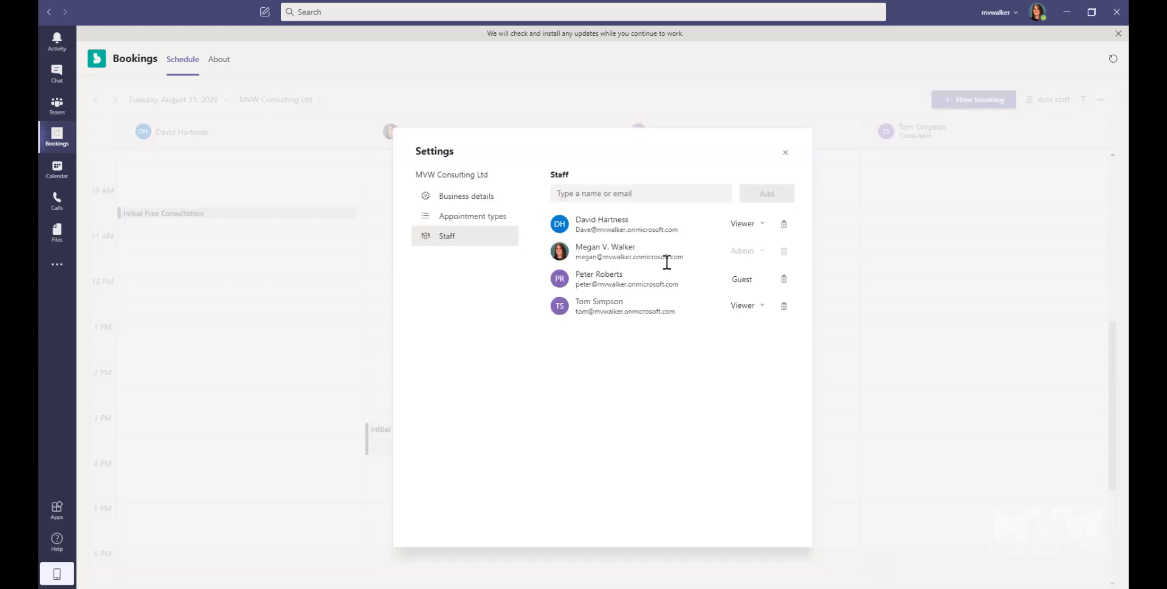
click(631, 192)
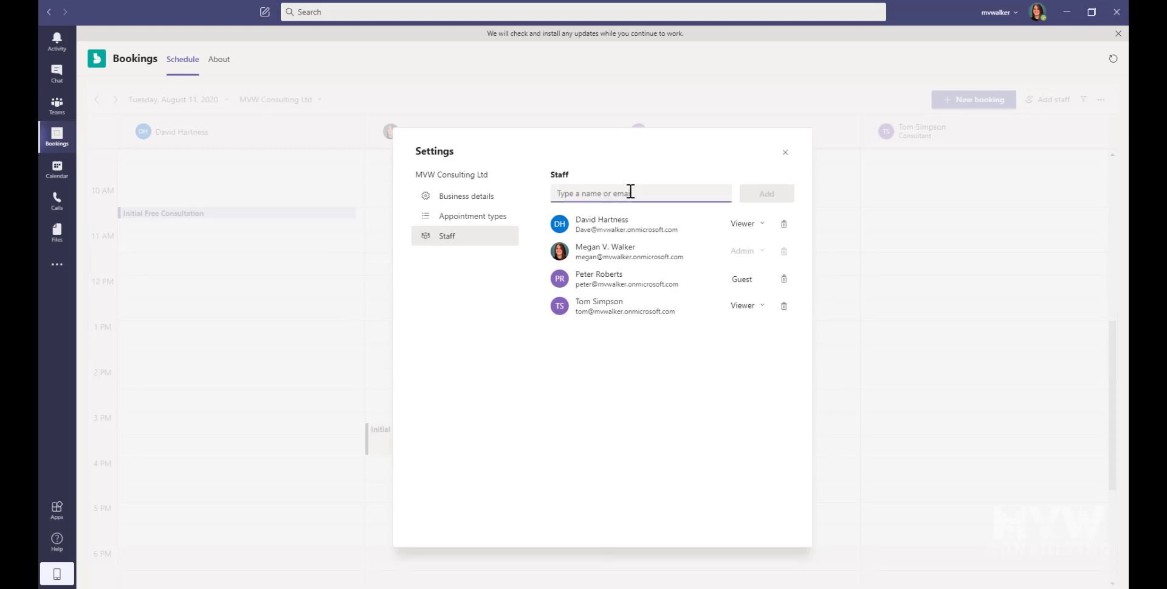
text(Li)
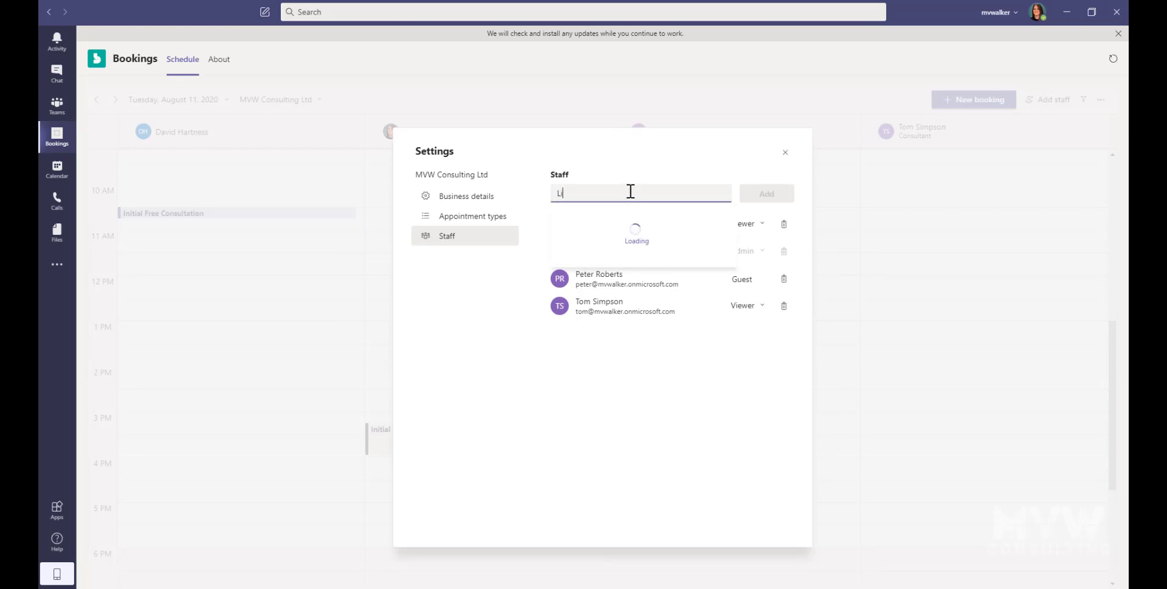
click(612, 219)
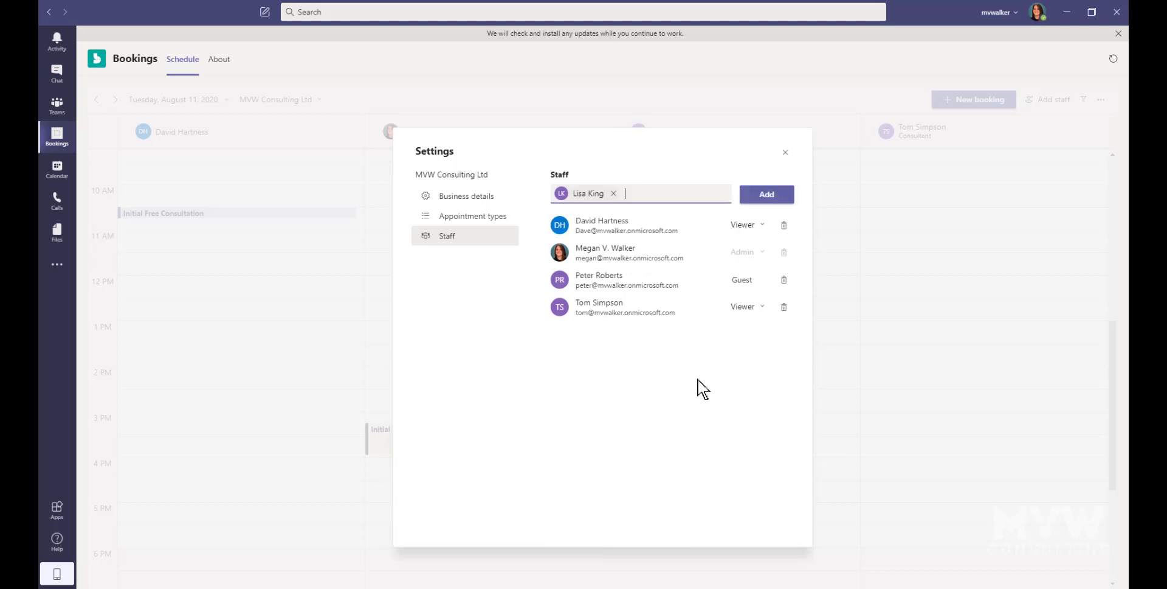
click(769, 198)
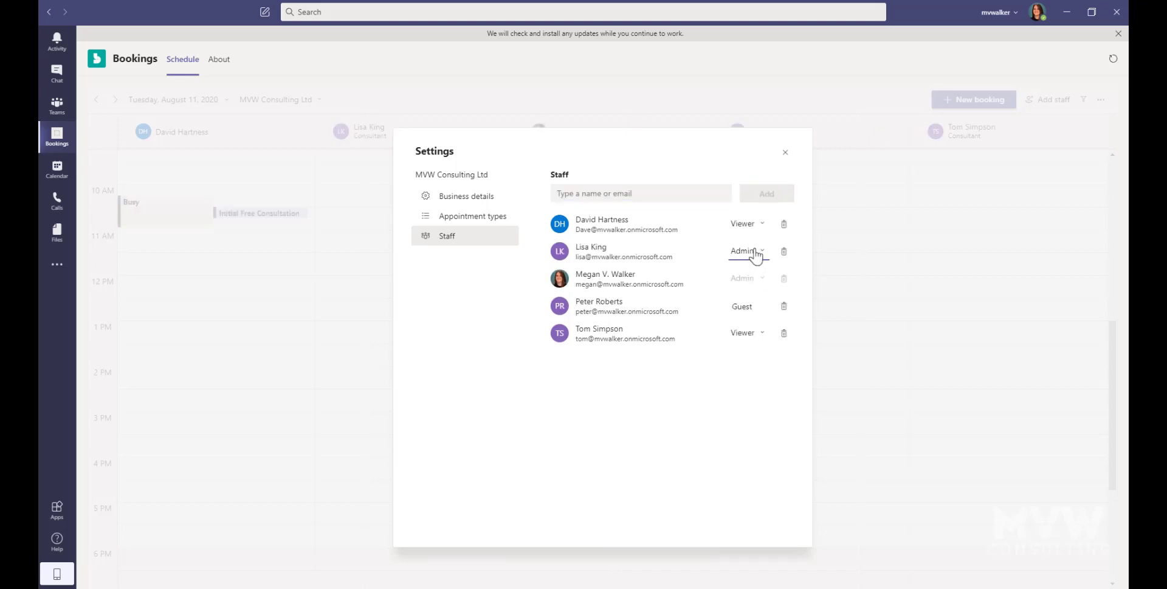
click(753, 252)
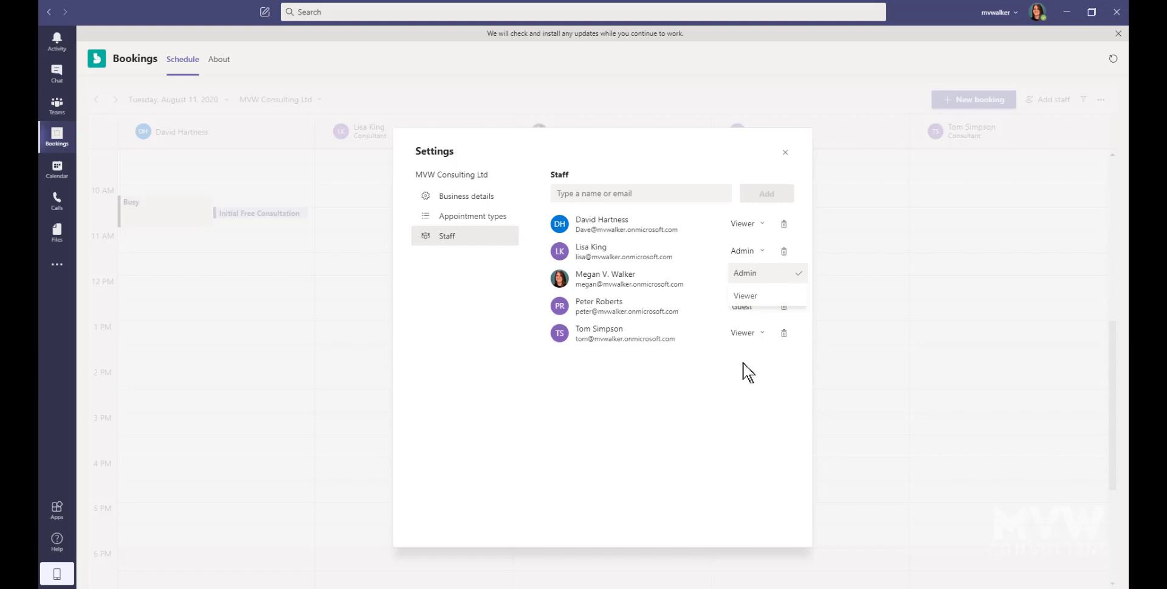
click(761, 299)
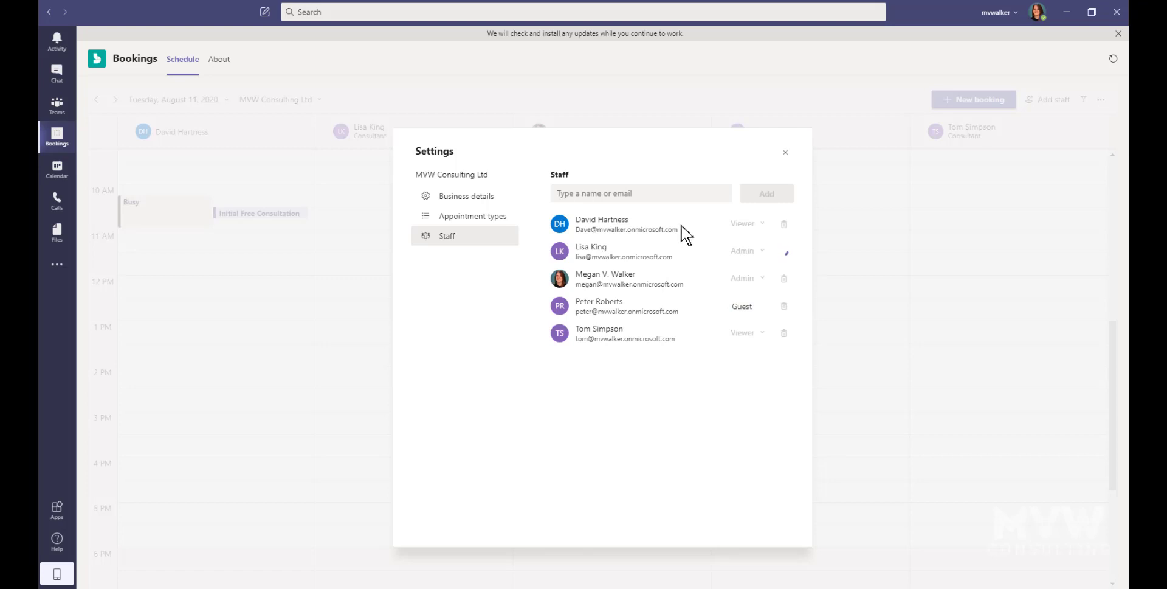
Step: Add an outside person as Guest staff using their e-mail address, then close Settings
click(665, 192)
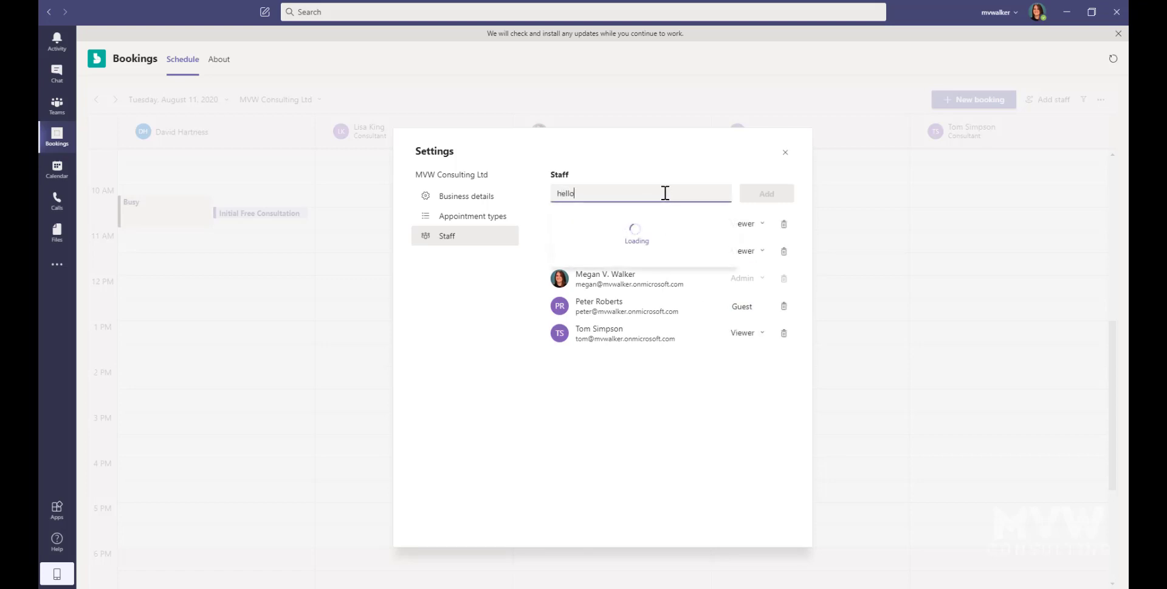
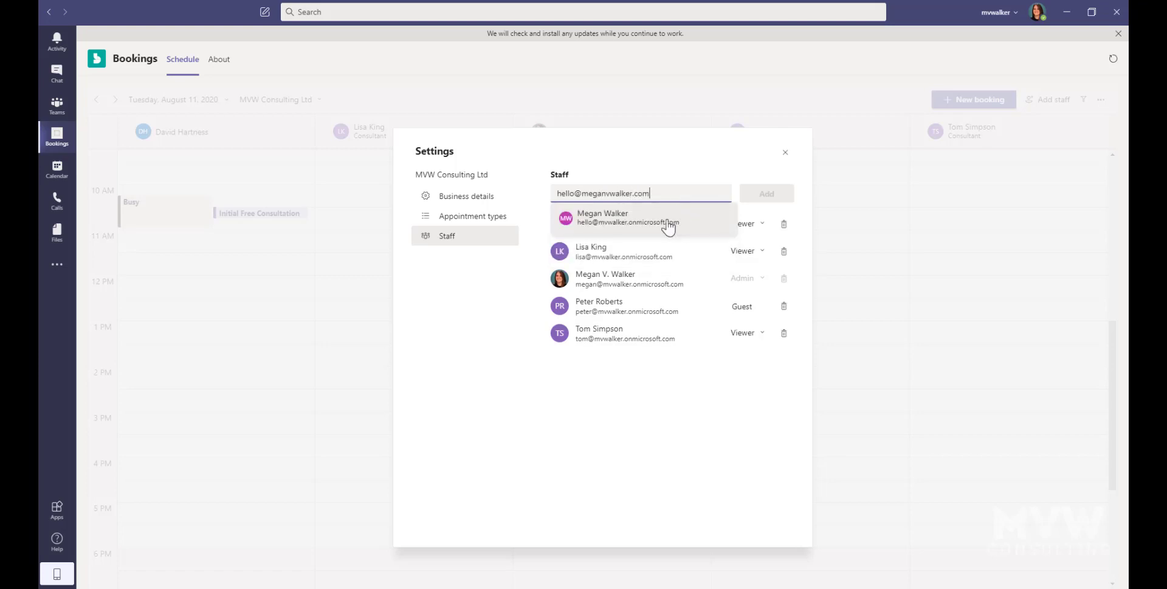
click(666, 225)
click(768, 213)
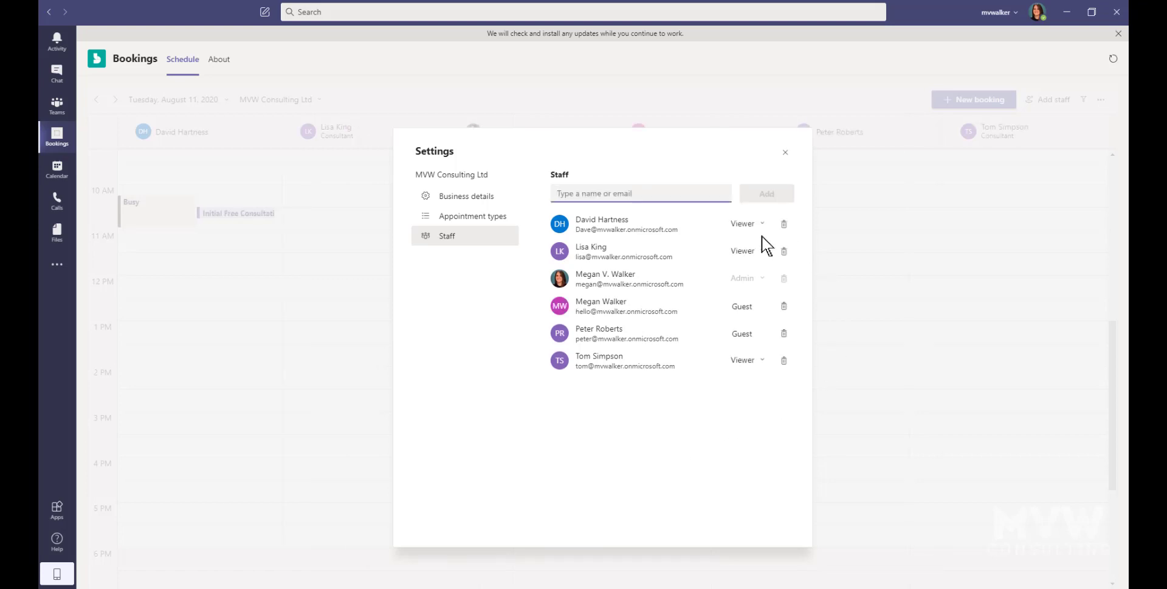
click(740, 307)
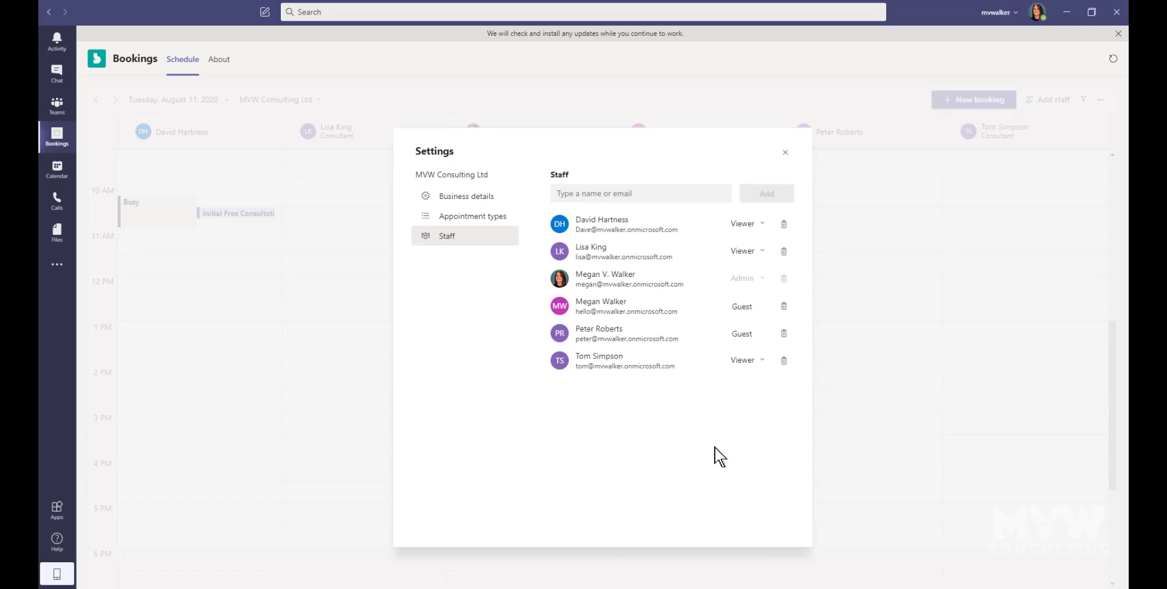
click(786, 152)
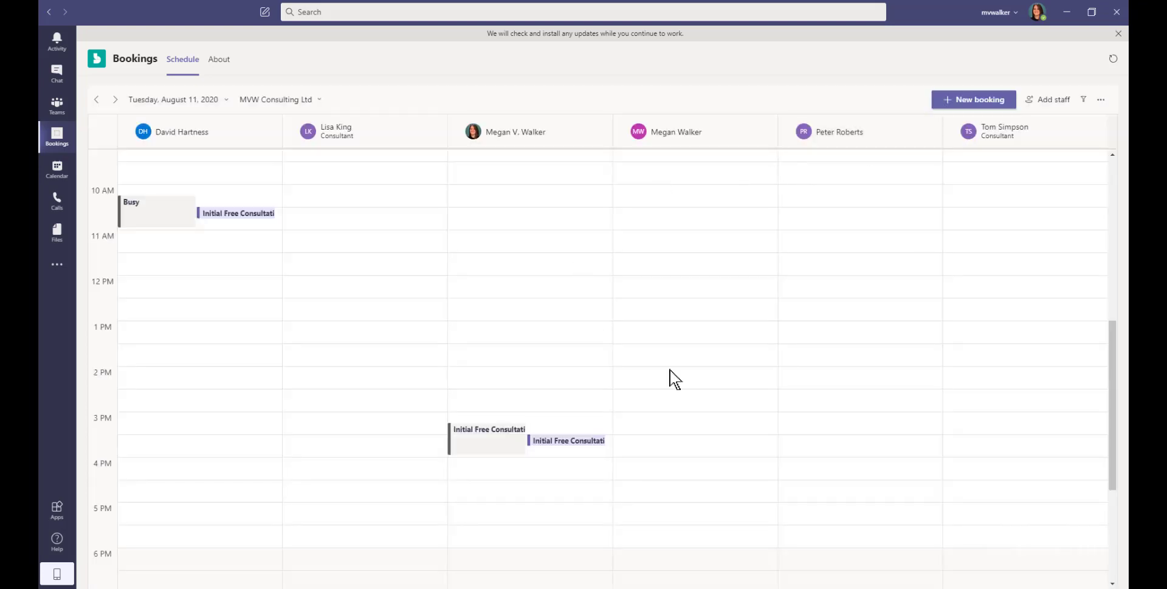
scroll(1049, 392, up, 3)
scroll(1049, 392, down, 3)
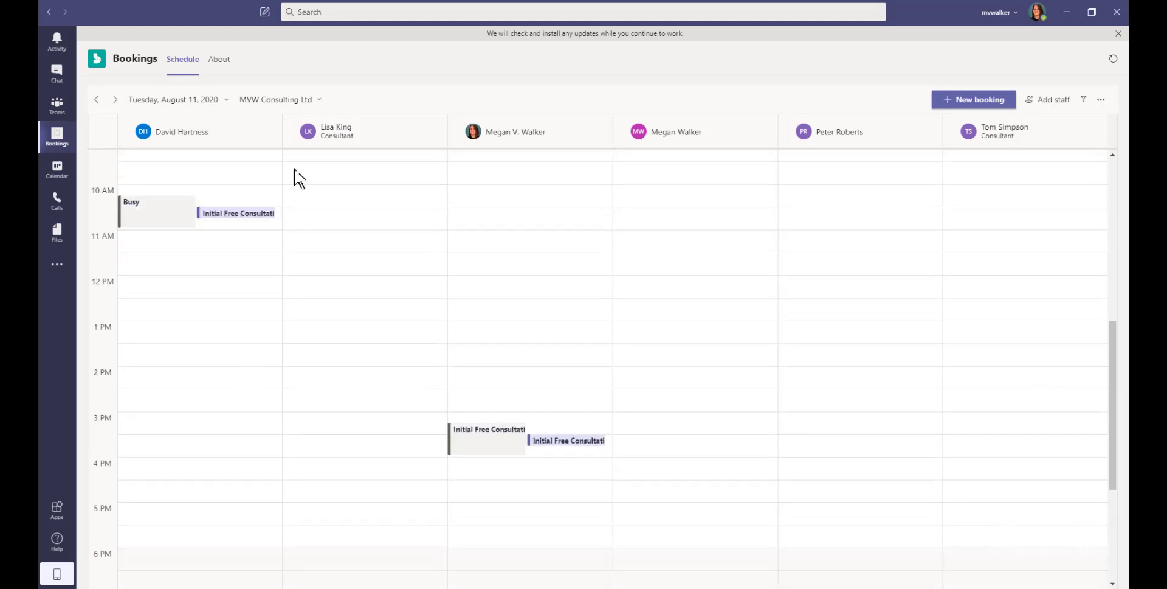